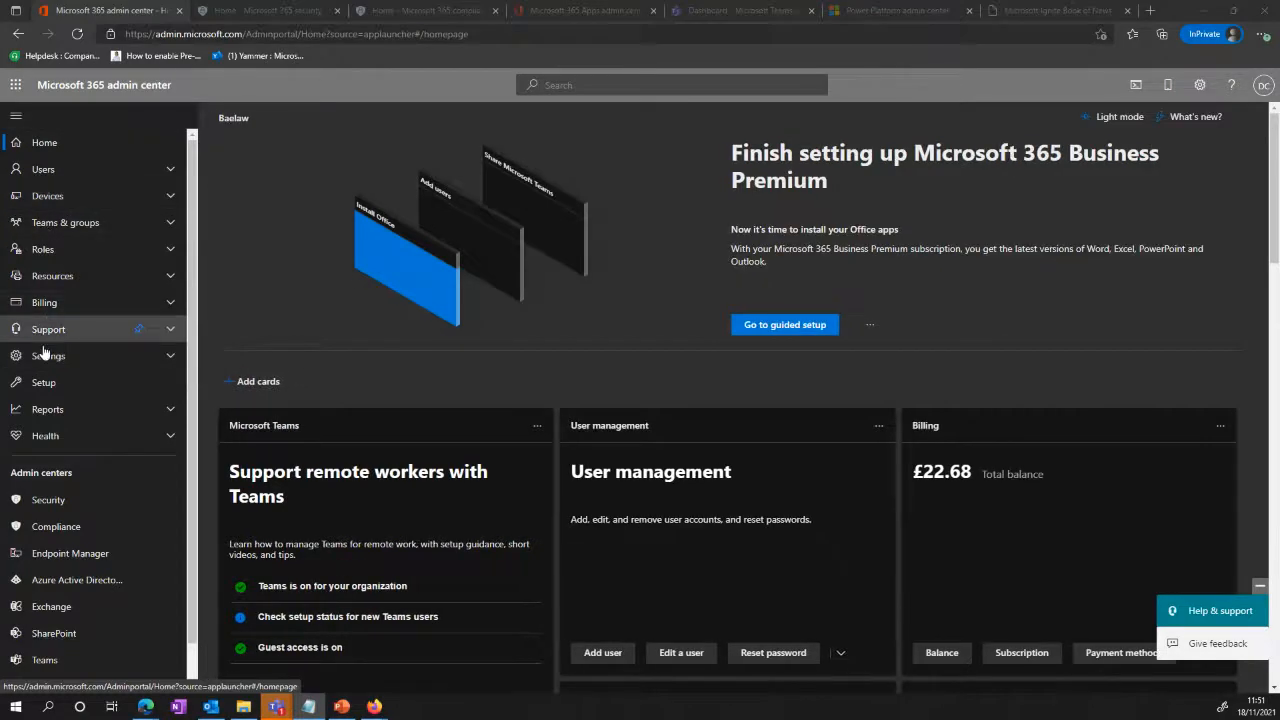
Step: View the data location details in the organization profile section of Org settings, and close them
left_click(88, 357)
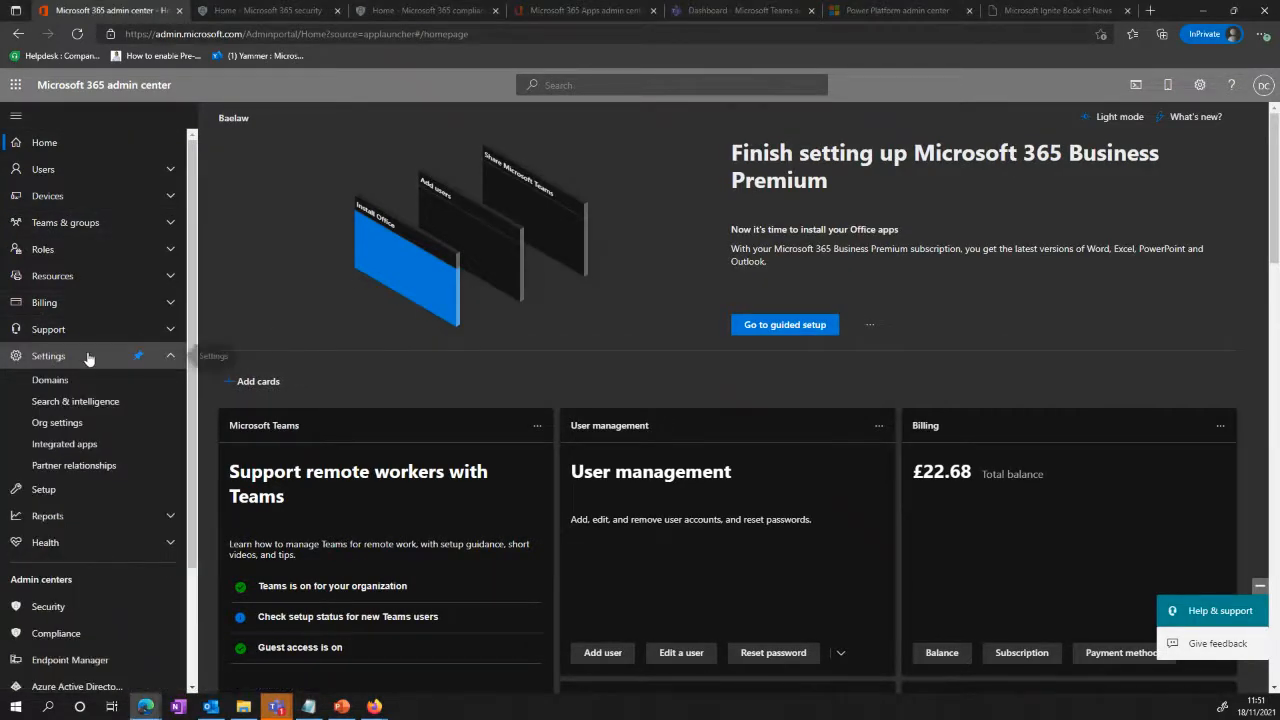
left_click(64, 427)
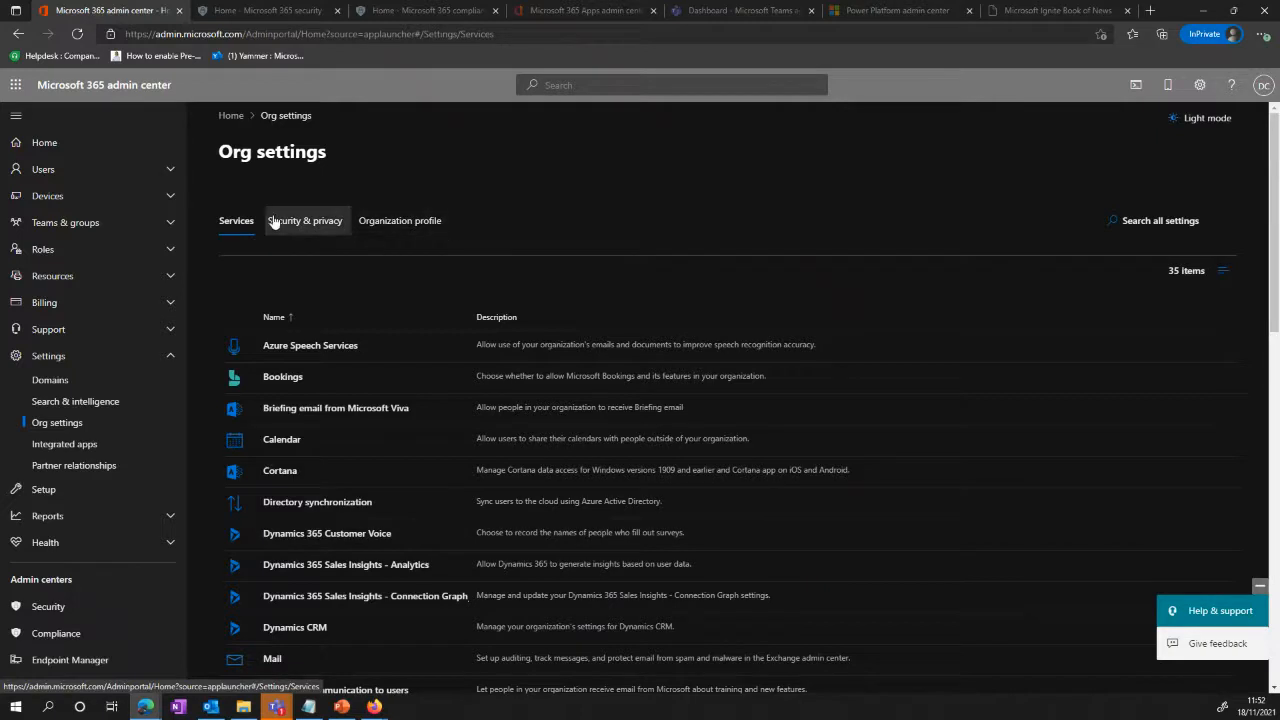
left_click(398, 222)
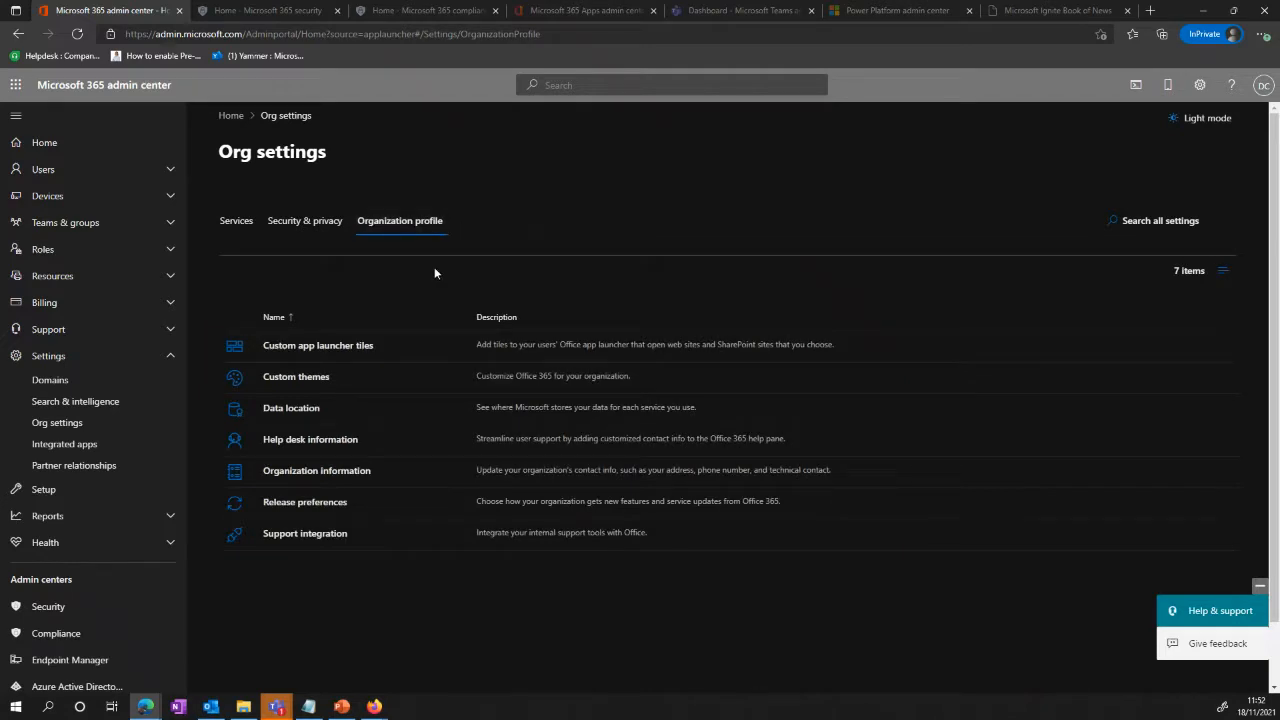
left_click(306, 411)
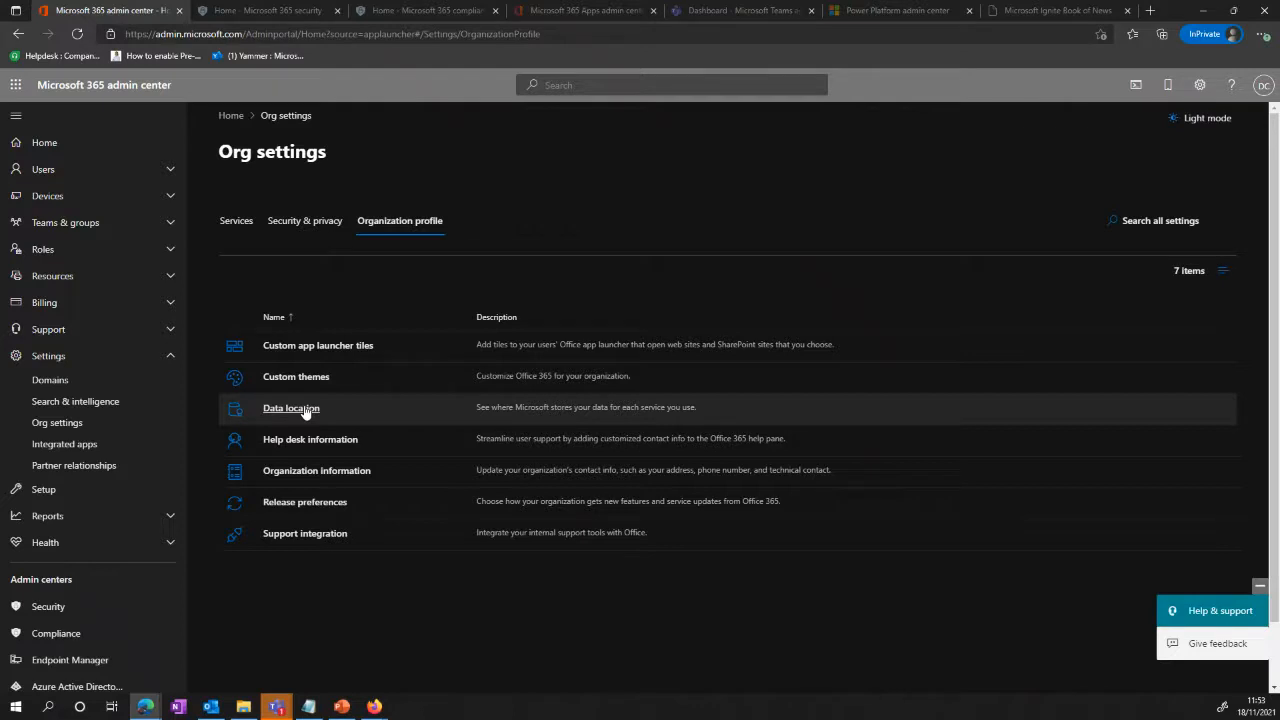
left_click(291, 408)
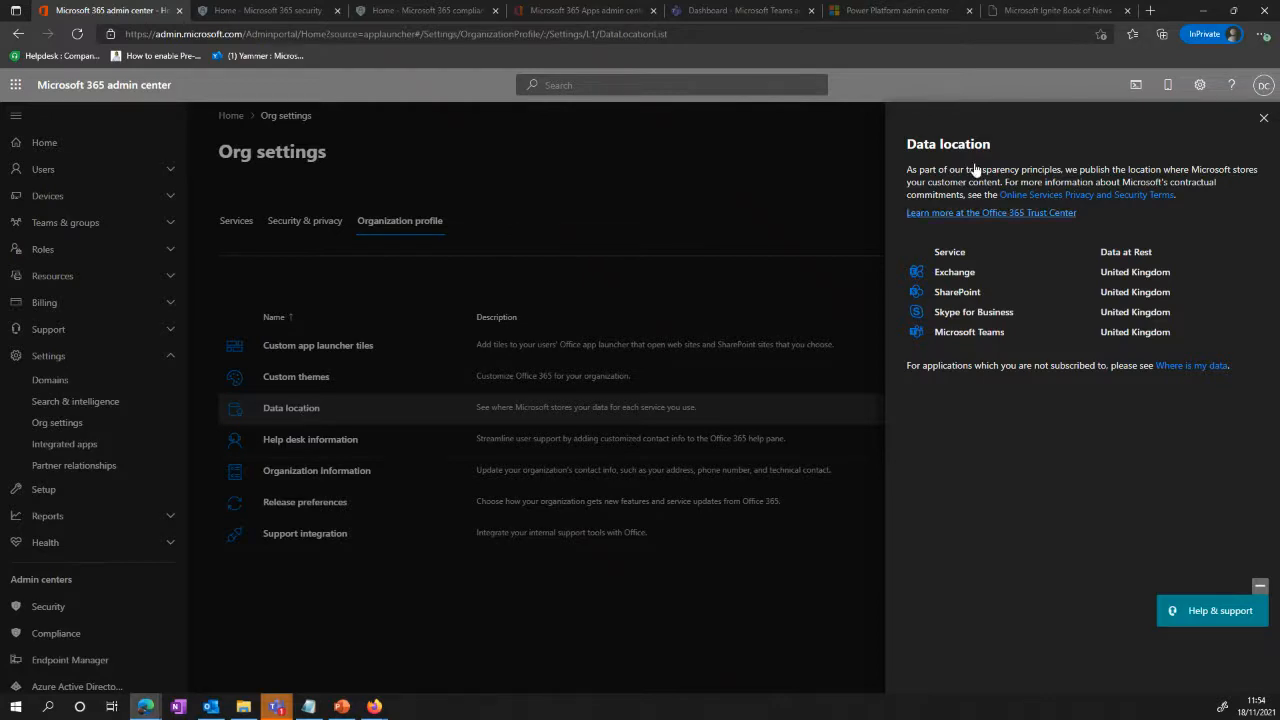
left_click(1264, 118)
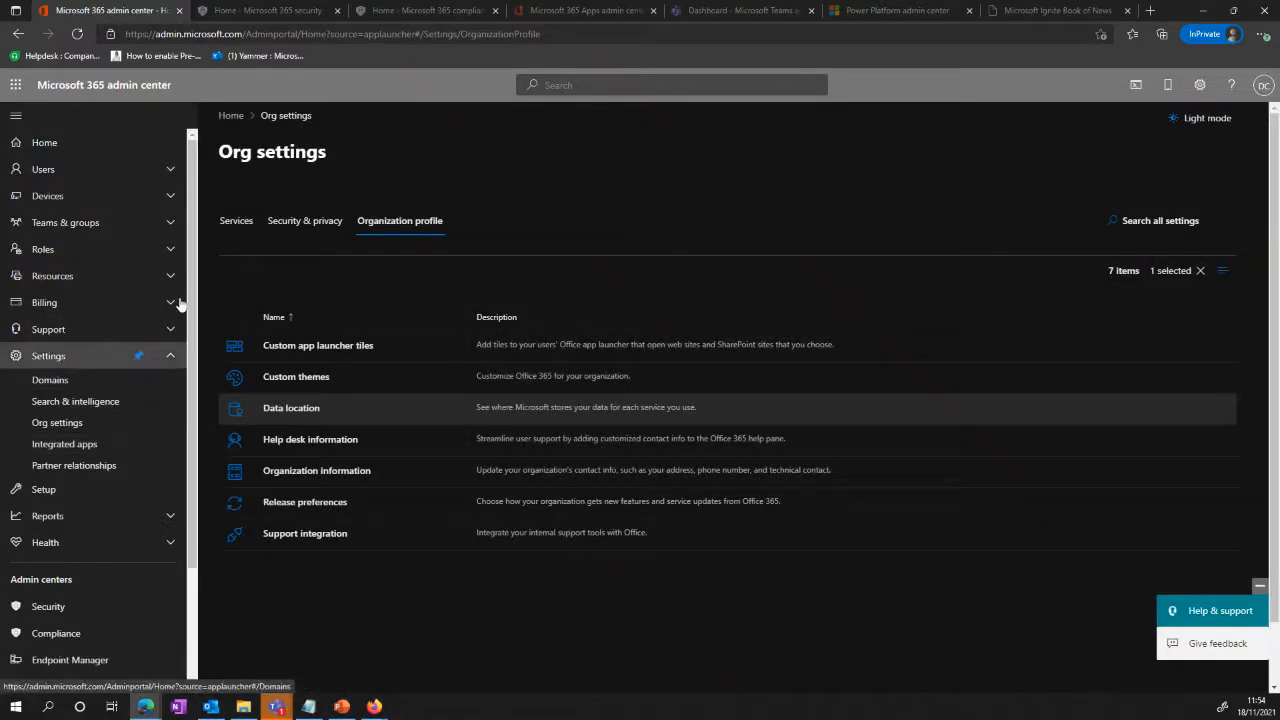
Step: Open the Modern authentication settings from the Org settings services list and review the allowed basic authentication protocols
left_click(240, 222)
scroll(375, 420, "down", 3)
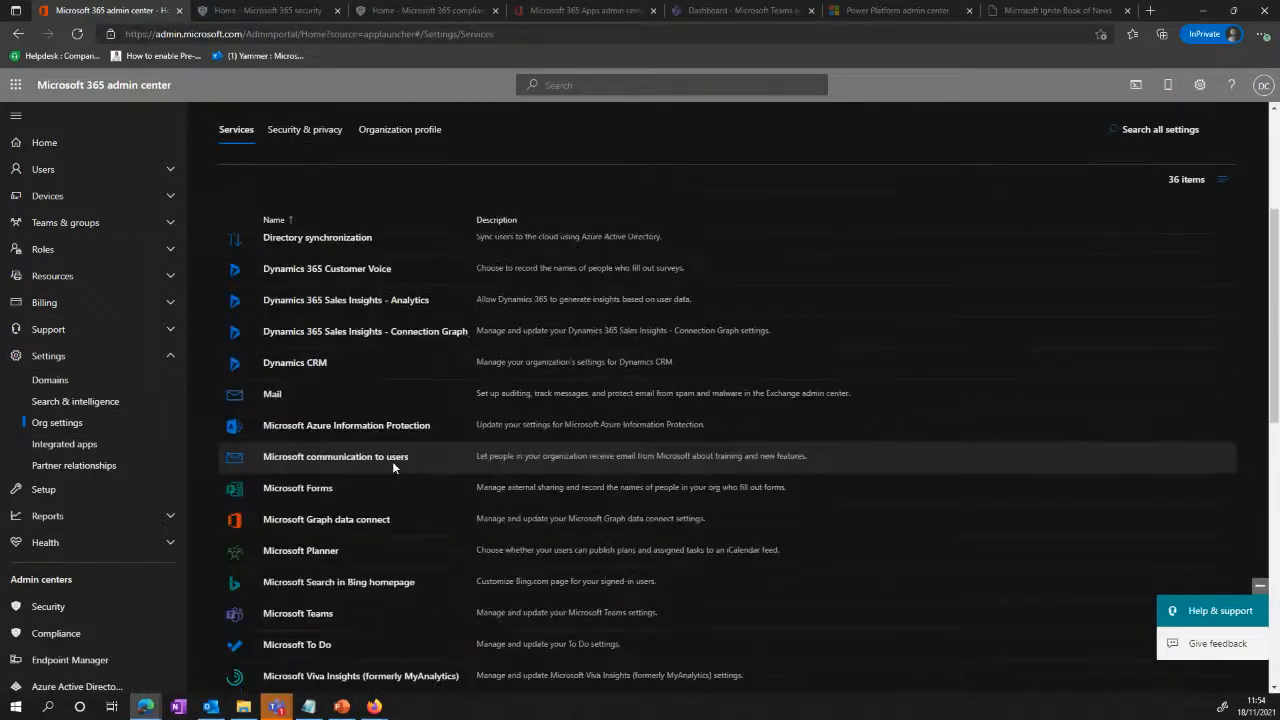
scroll(381, 440, "down", 1)
scroll(381, 434, "down", 1)
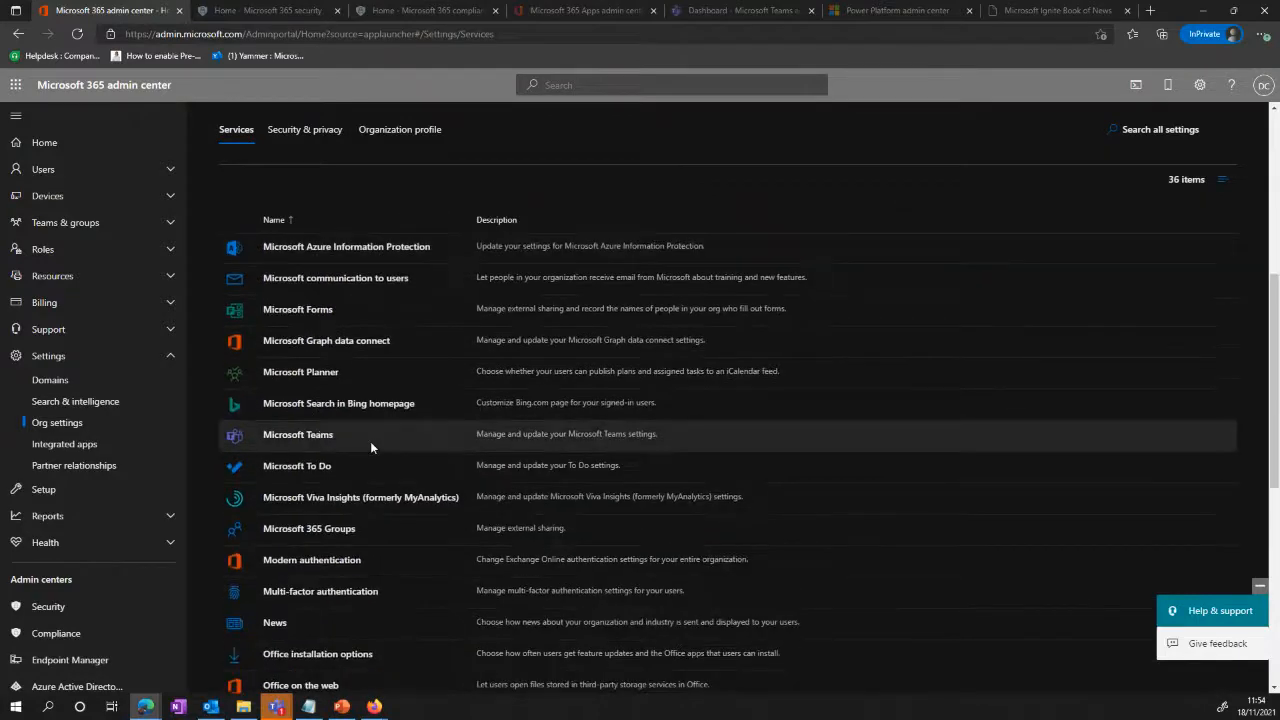
left_click(306, 560)
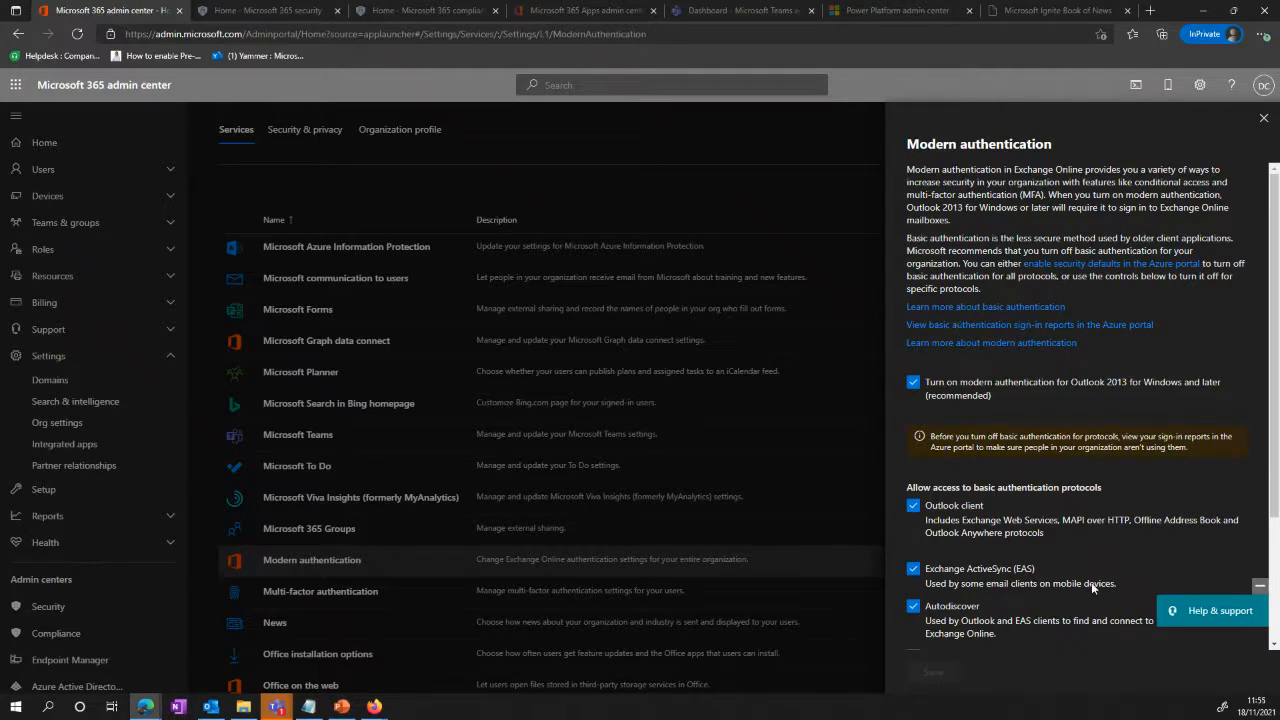
scroll(977, 535, "down", 2)
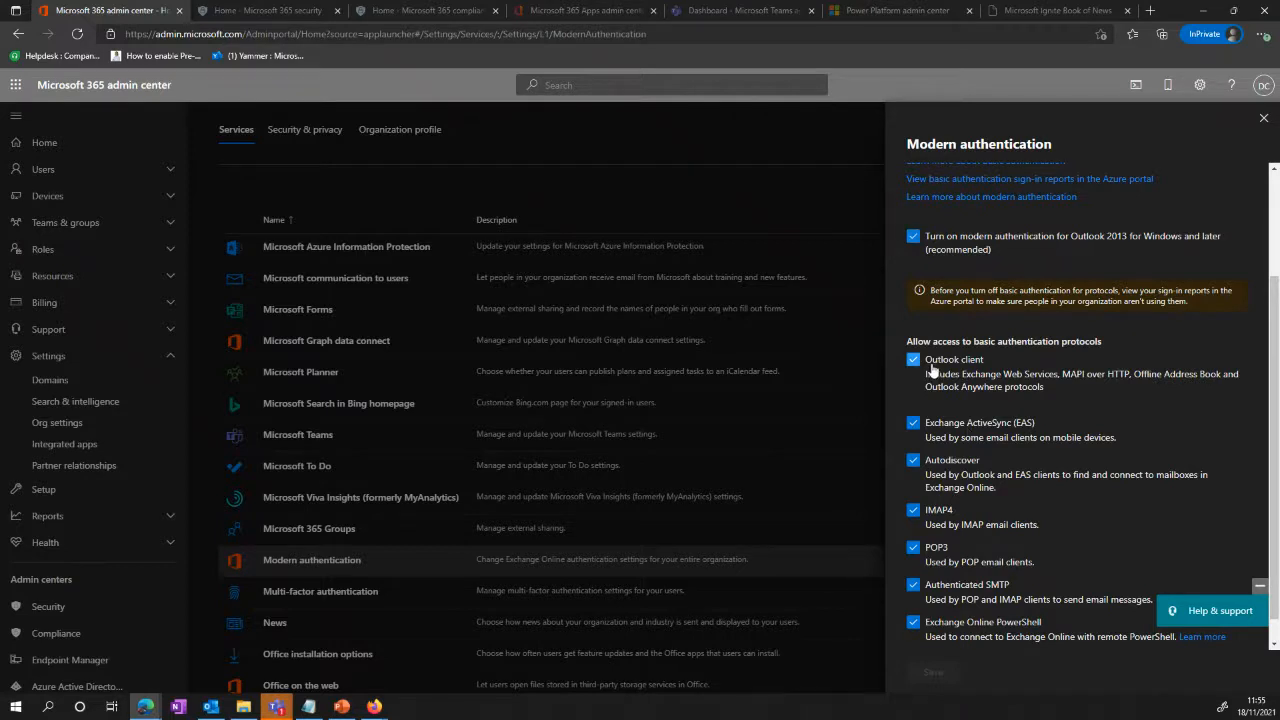
scroll(940, 539, "down", 1)
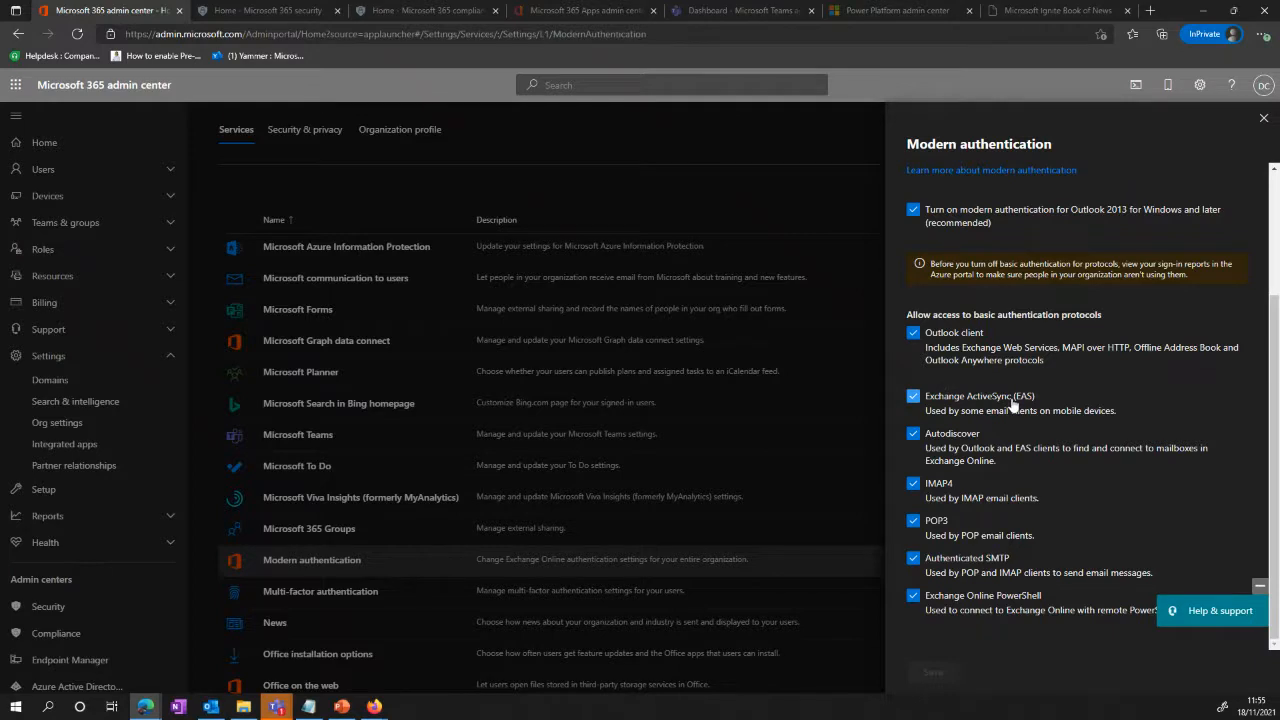
Step: Disallow basic authentication for Exchange ActiveSync (EAS), and close the Modern authentication settings without saving
left_click(913, 397)
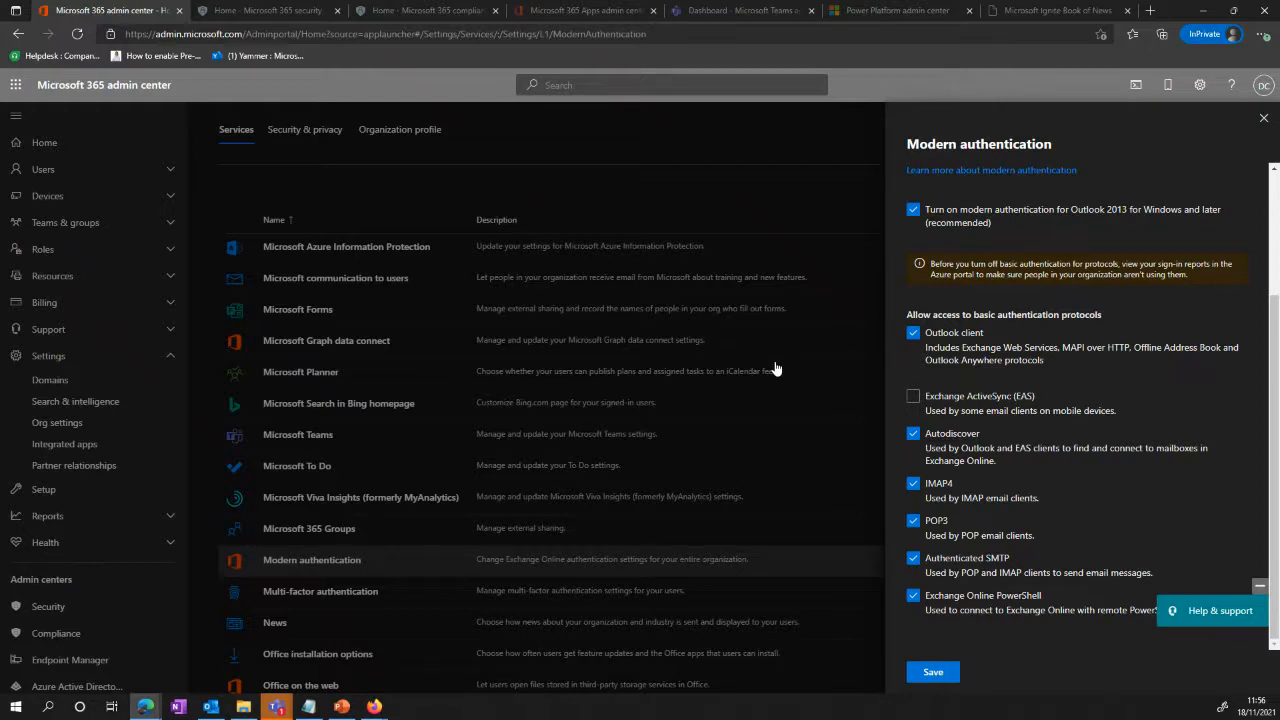
left_click(1264, 119)
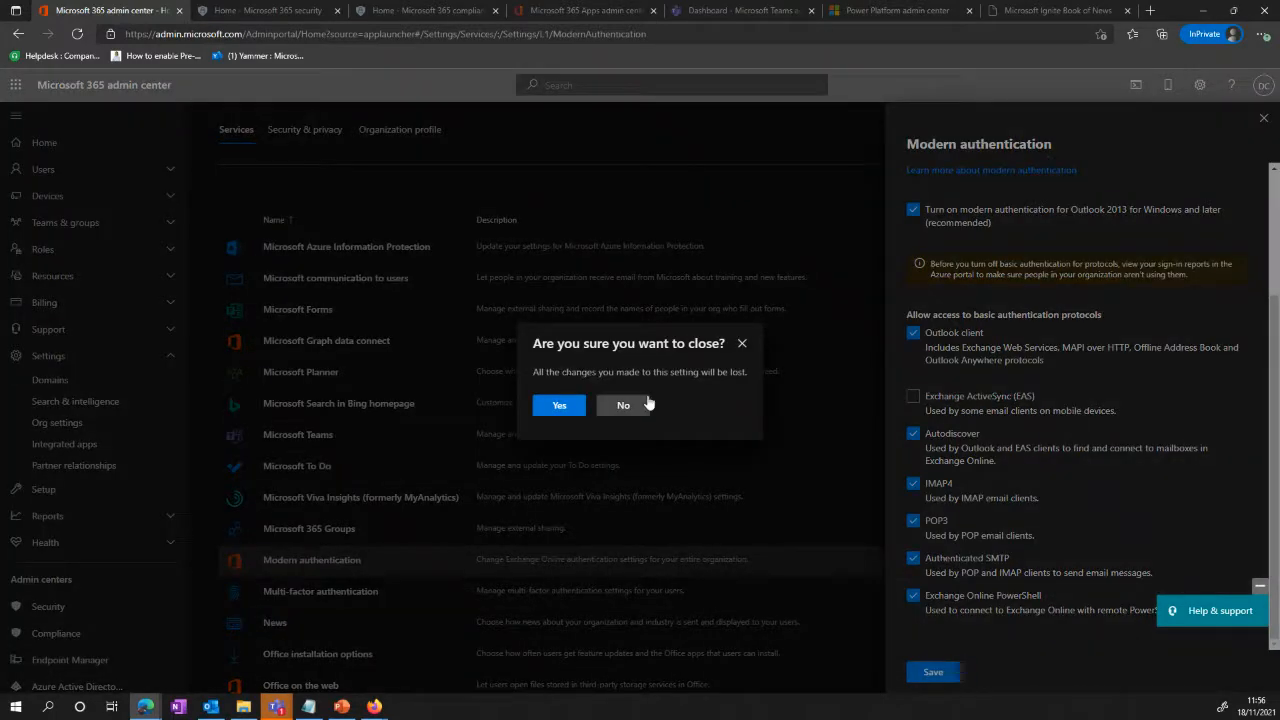
left_click(562, 405)
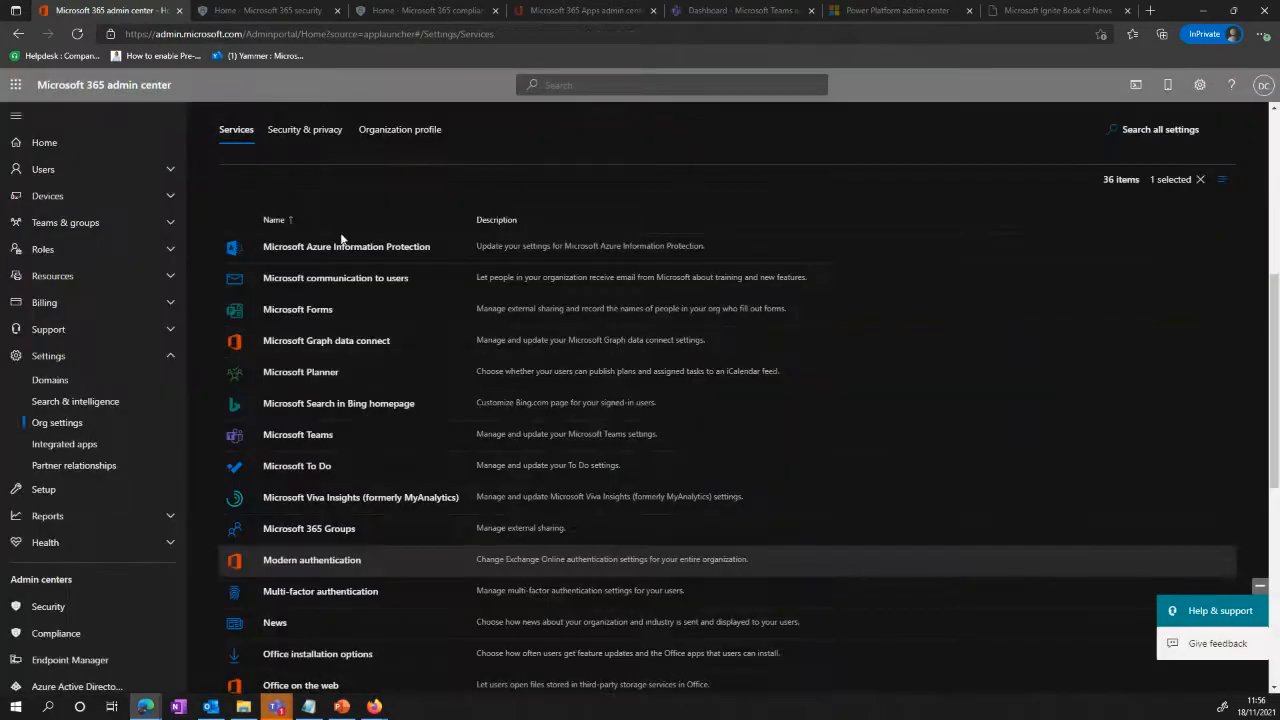
Step: Look through the remaining Org settings services and the Security & privacy settings, and return to the services list
scroll(340, 460, "down", 2)
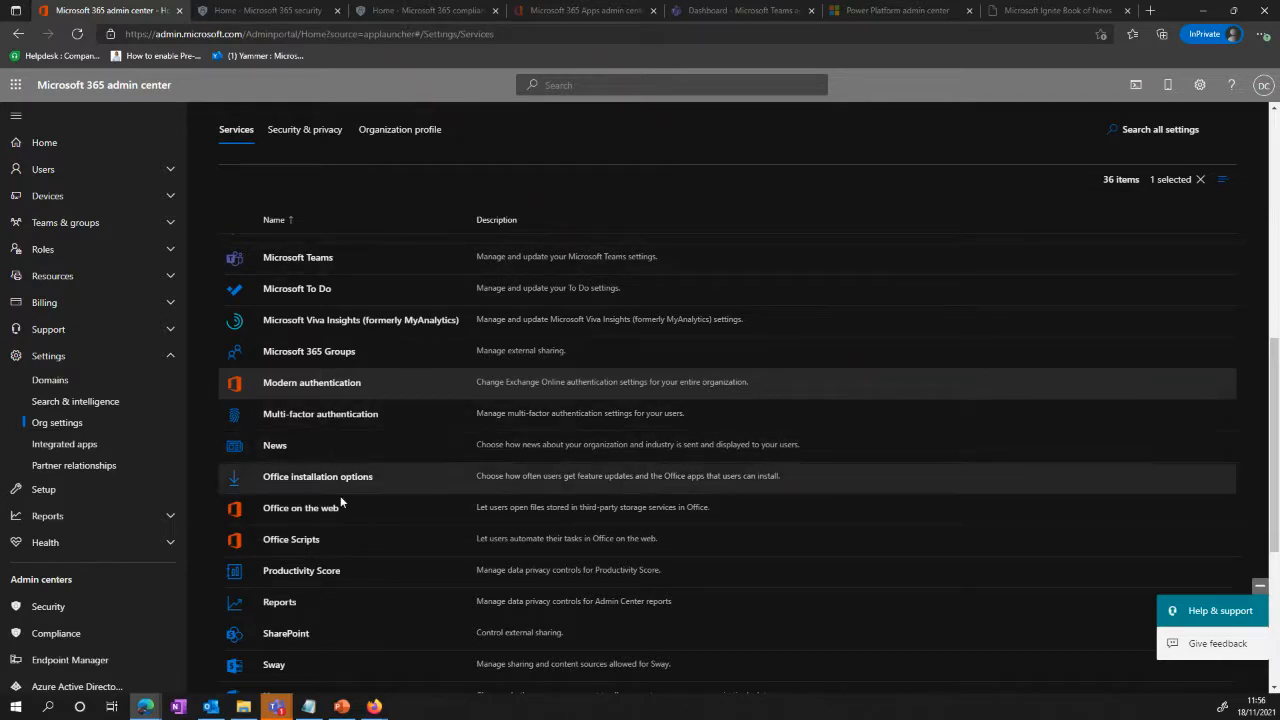
scroll(340, 497, "down", 2)
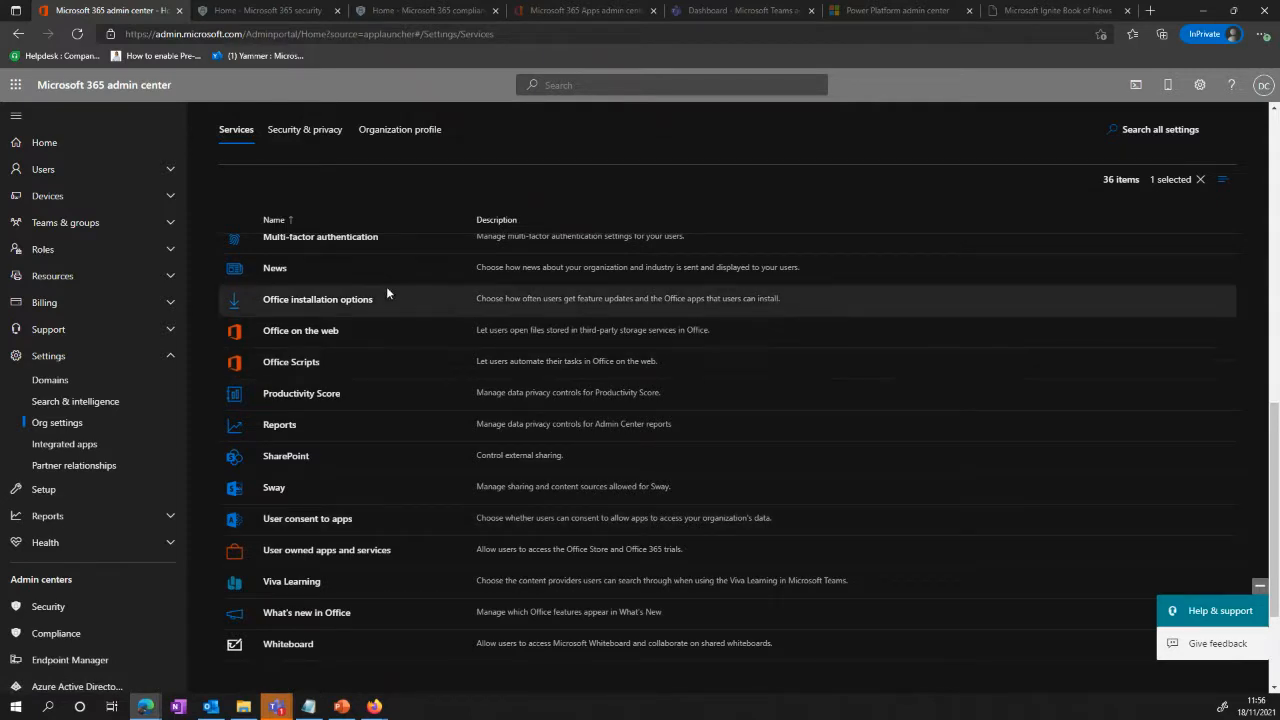
left_click(313, 135)
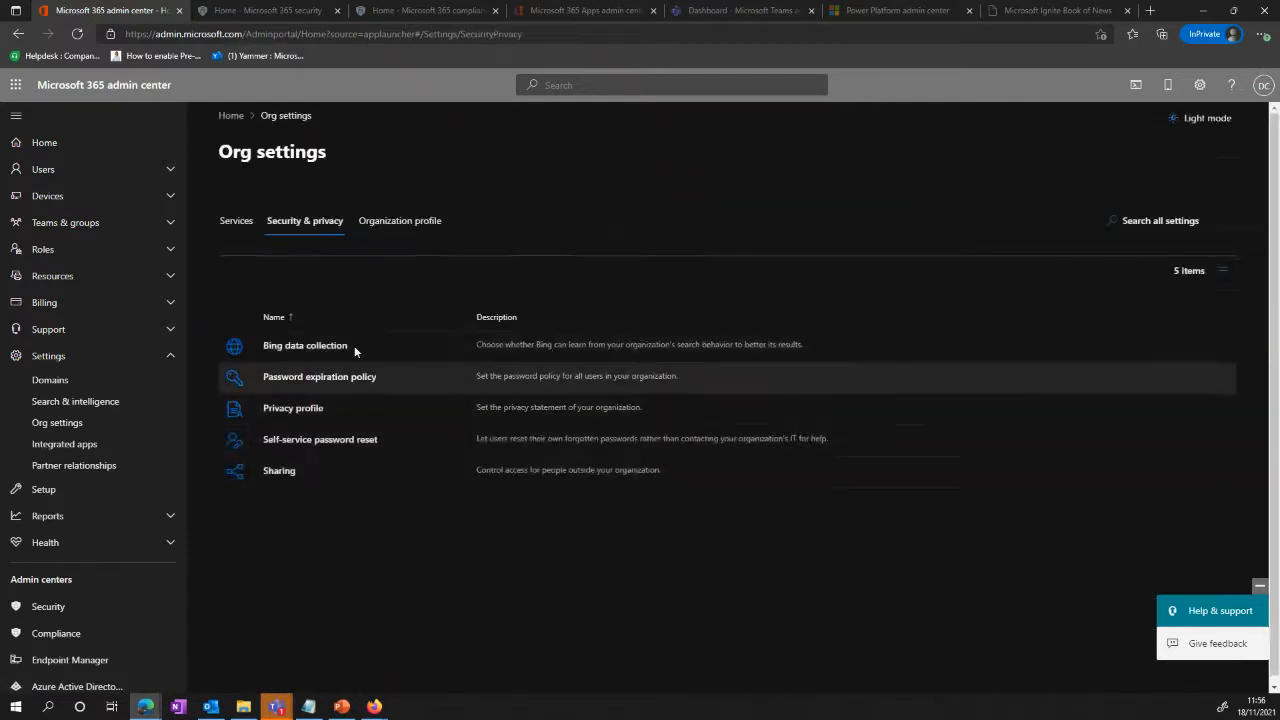
left_click(241, 232)
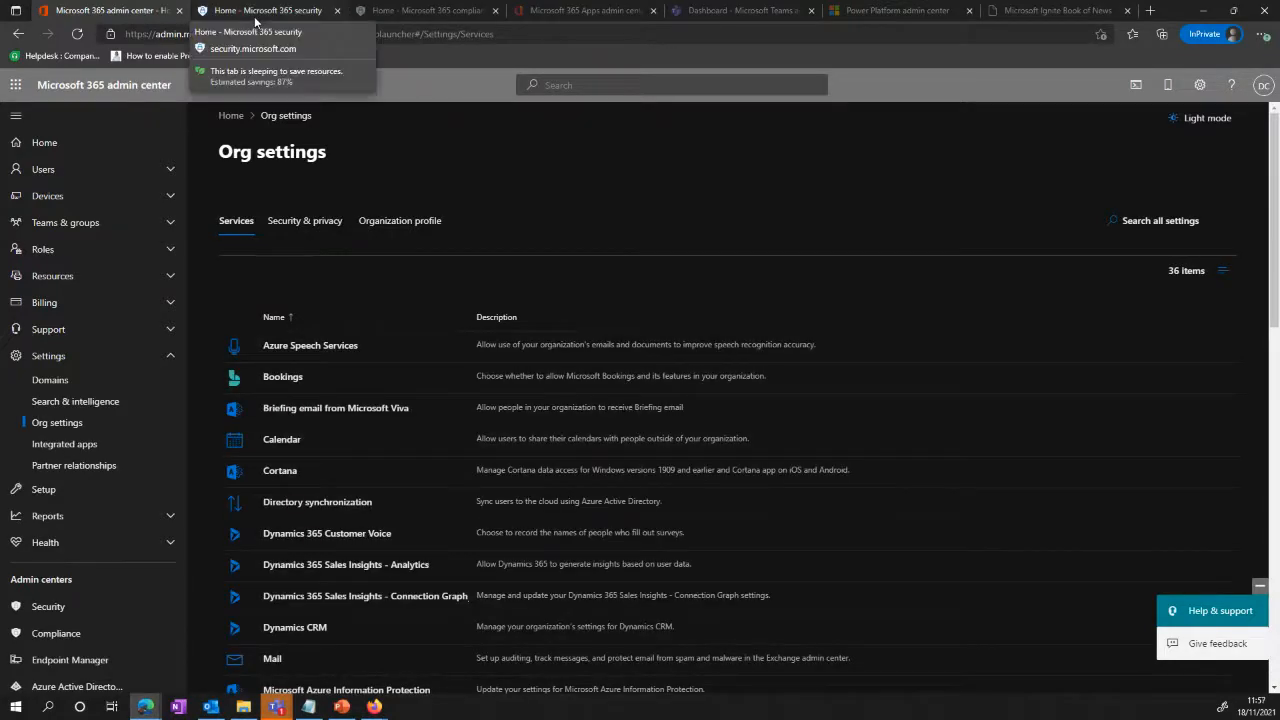
Step: Switch to Microsoft 365 Defender and view its Policies & rules page
left_click(256, 14)
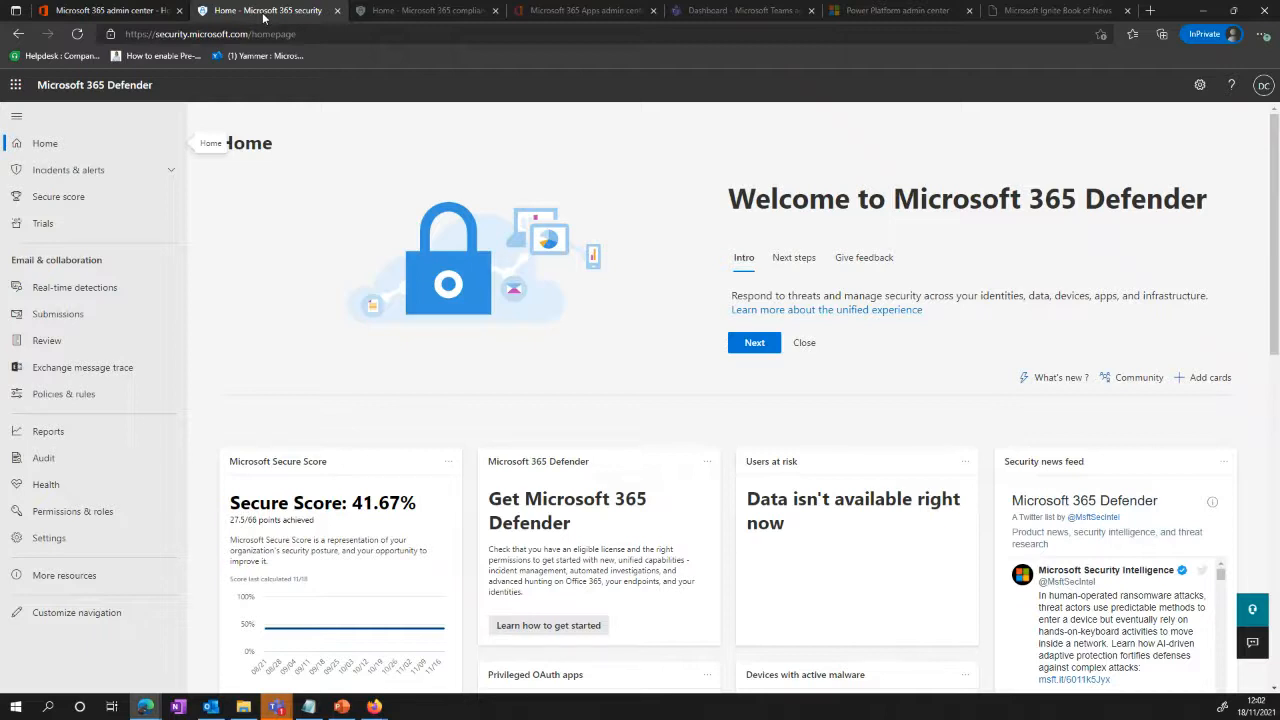
left_click(63, 394)
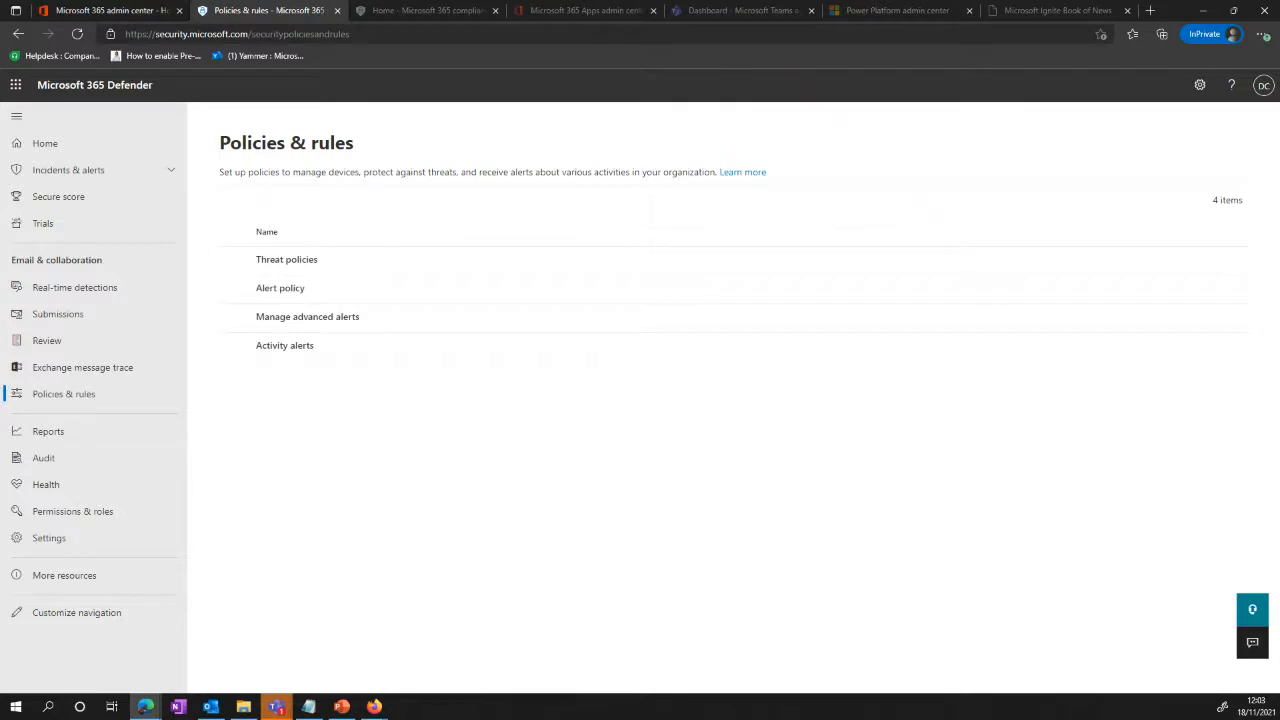
Step: Switch to the Microsoft 365 compliance center and start a new sensitivity label under Information protection
left_click(432, 14)
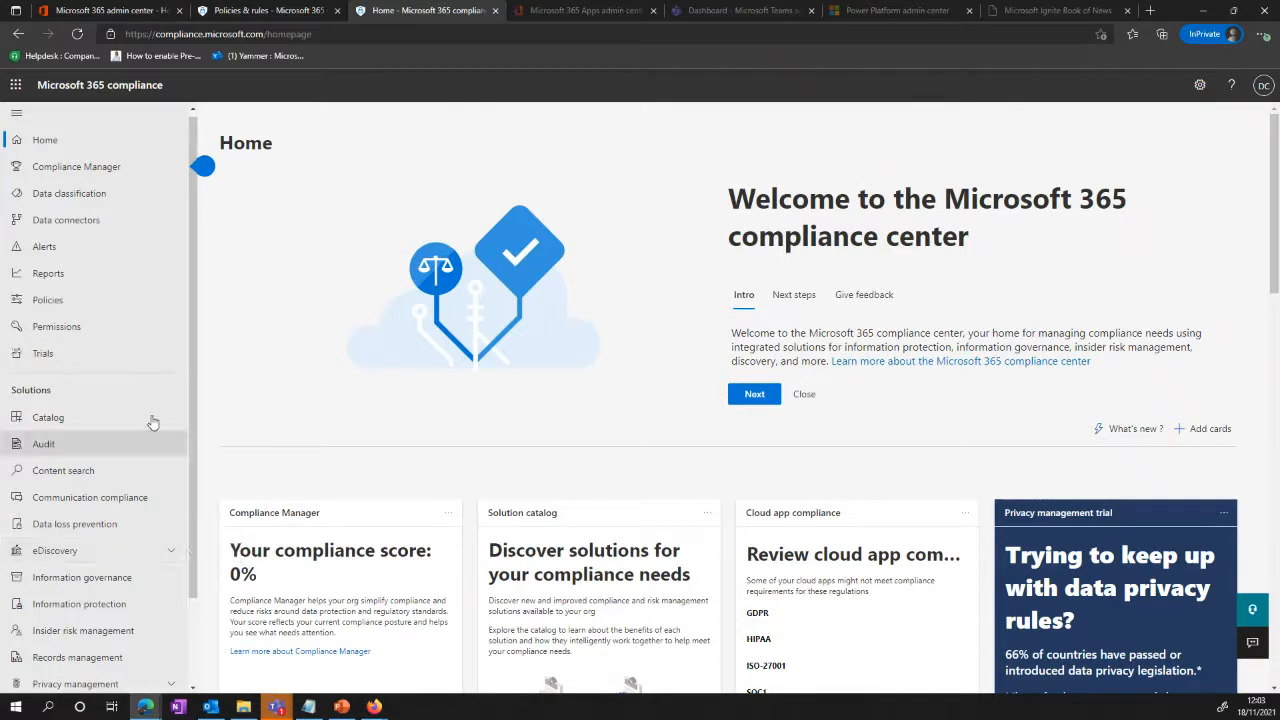
left_click(80, 604)
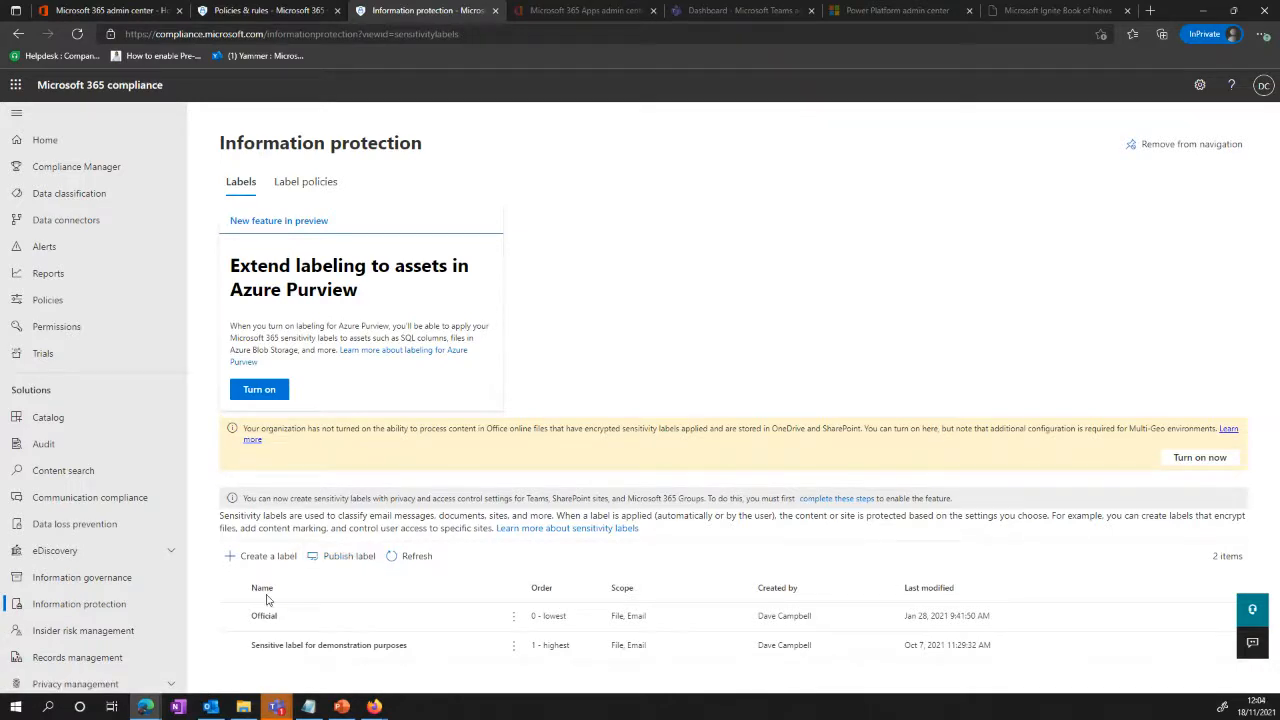
left_click(265, 556)
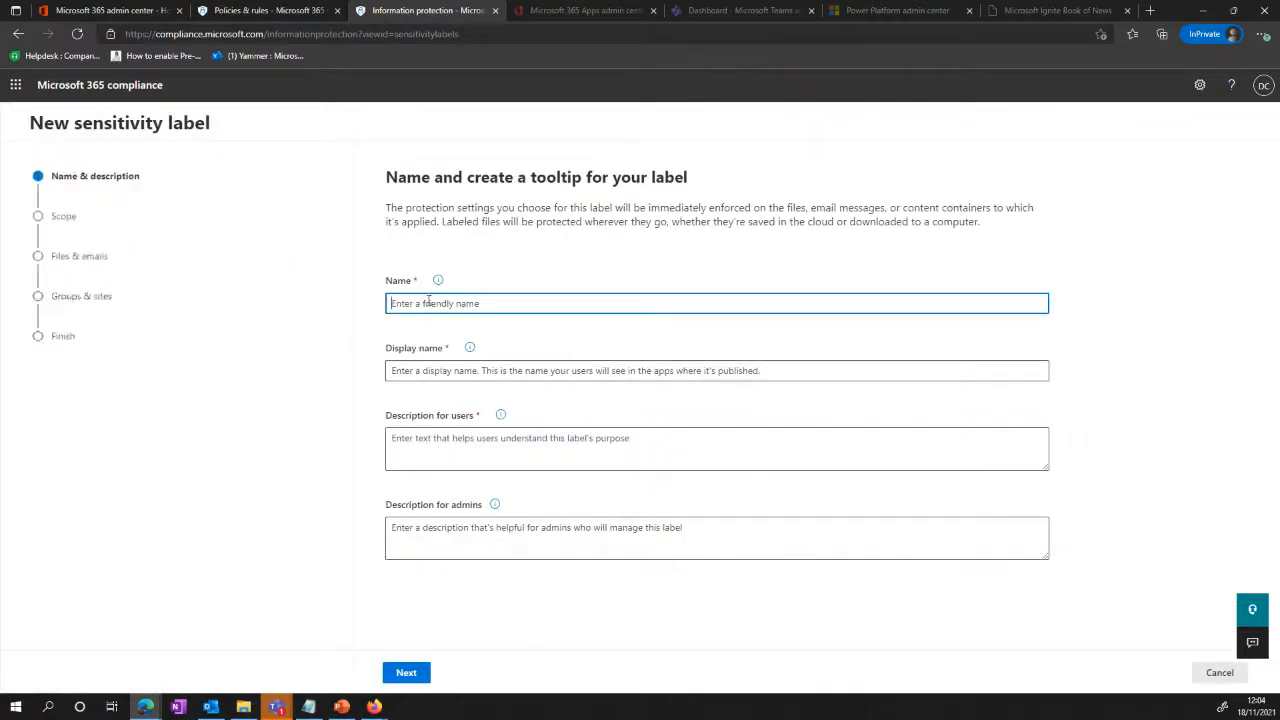
Step: Set the label's name, display name and description for users to Demo, check the scope options, and return to the name page
type("Demo")
left_click(470, 371)
type("Dmeo")
key("Tab")
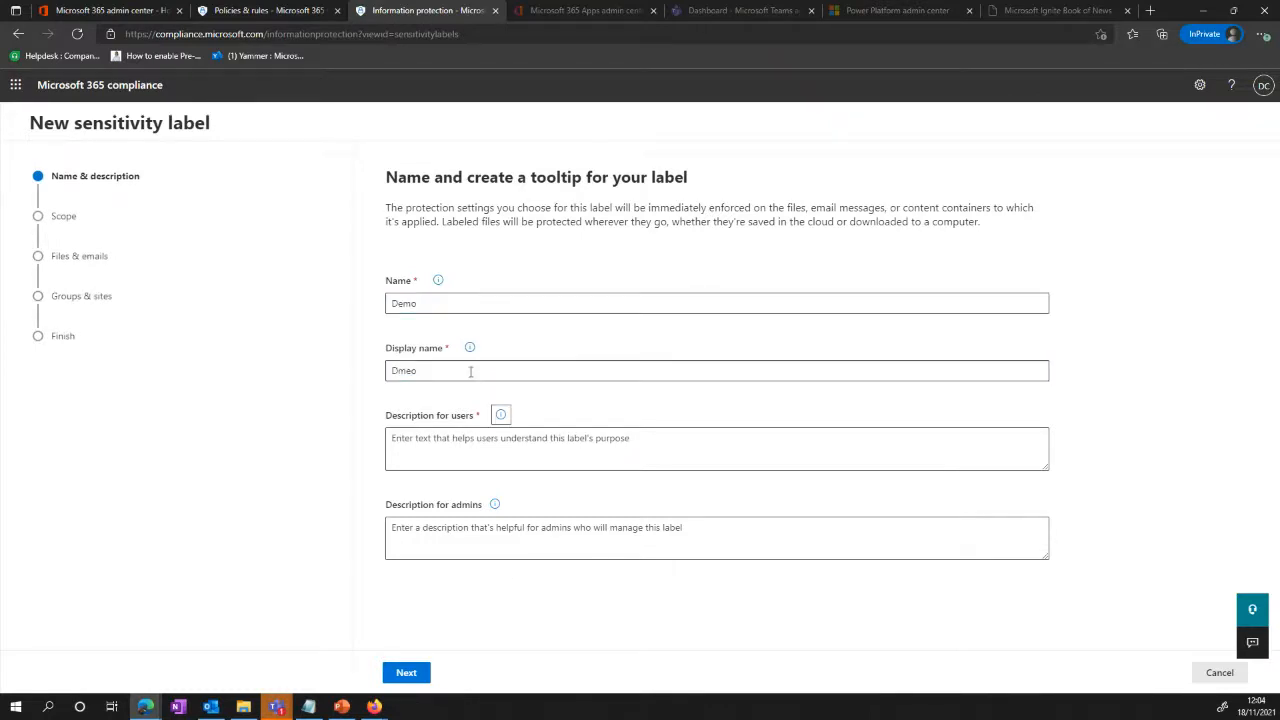
left_click(661, 370)
key("BackSpace")
key("BackSpace")
key("BackSpace")
type("emo")
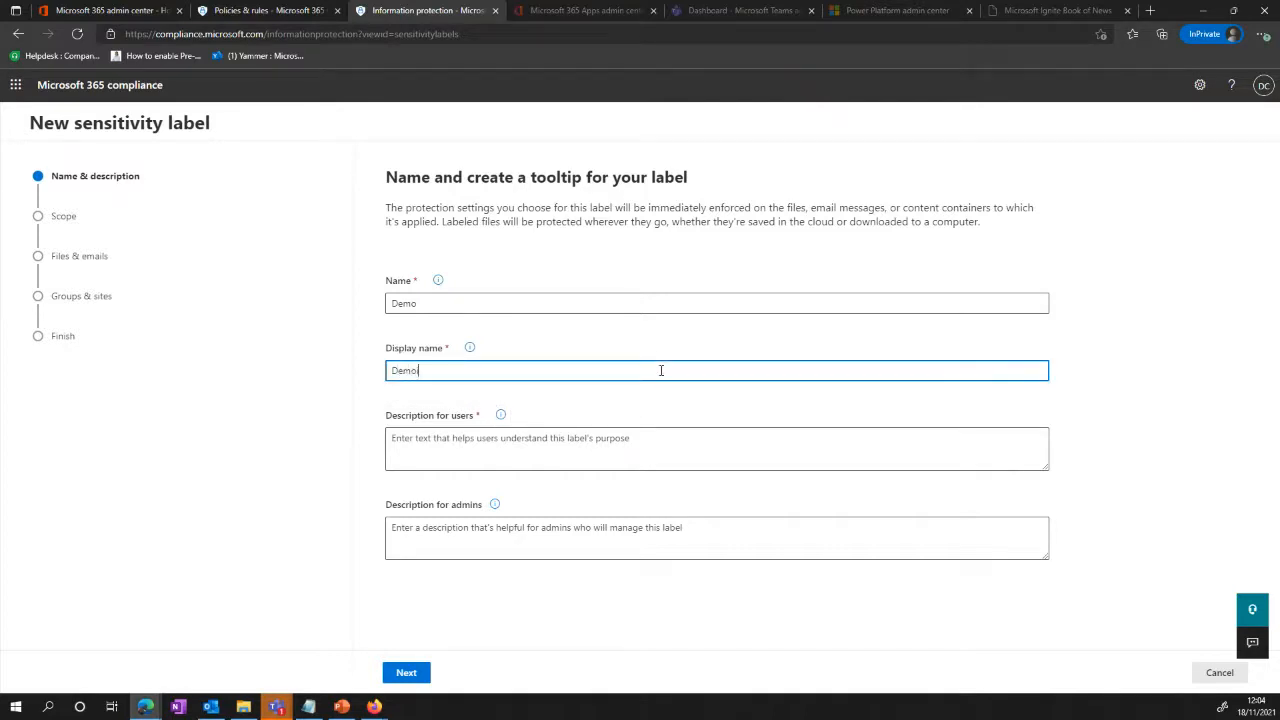
left_click(580, 435)
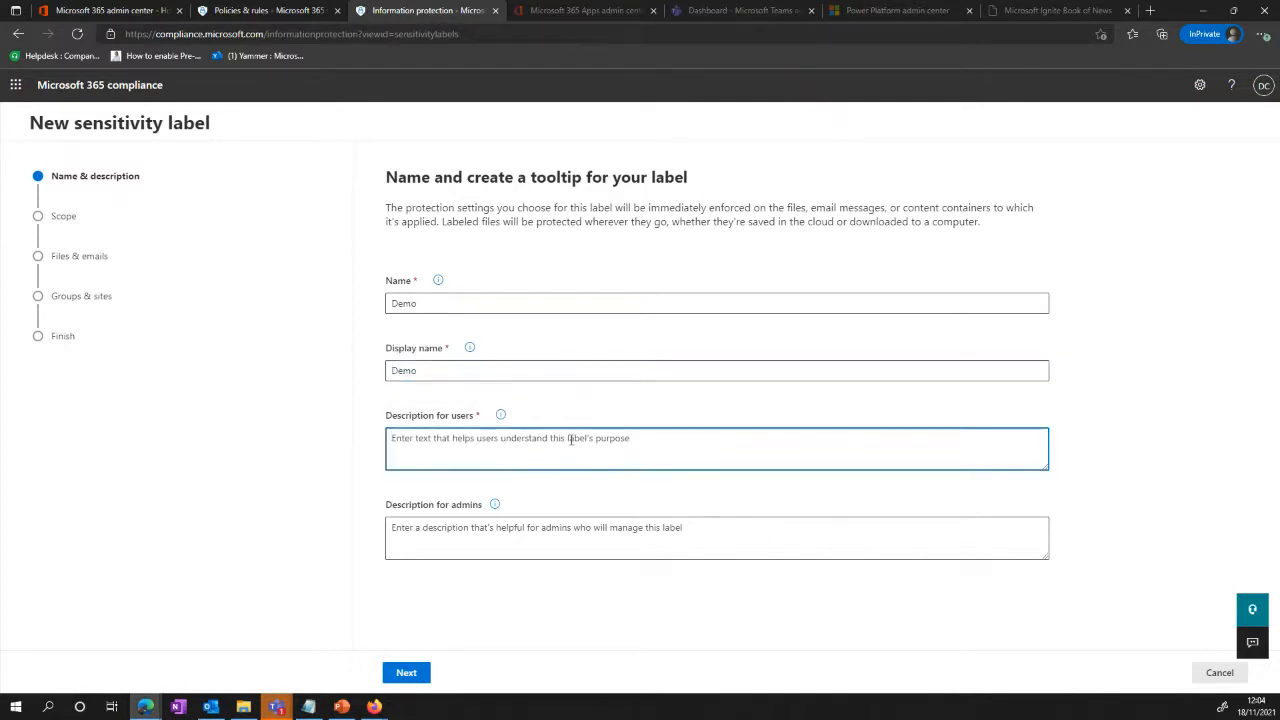
type("Demo")
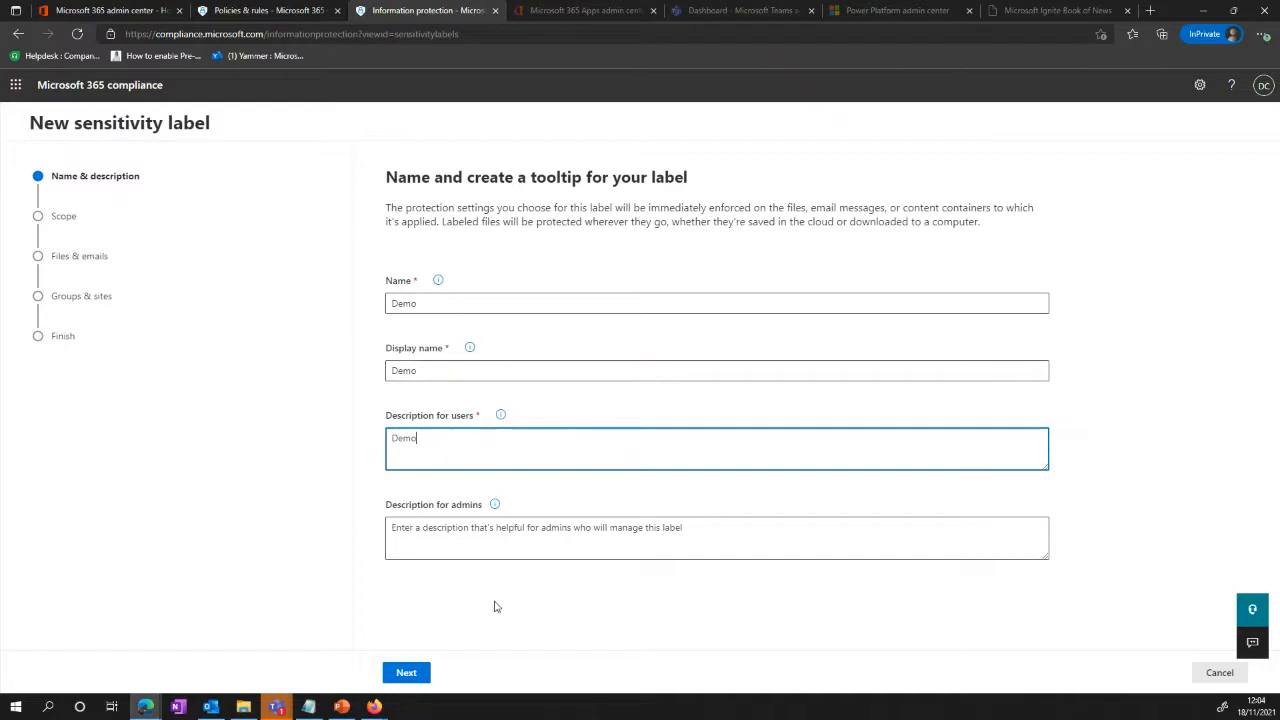
left_click(400, 676)
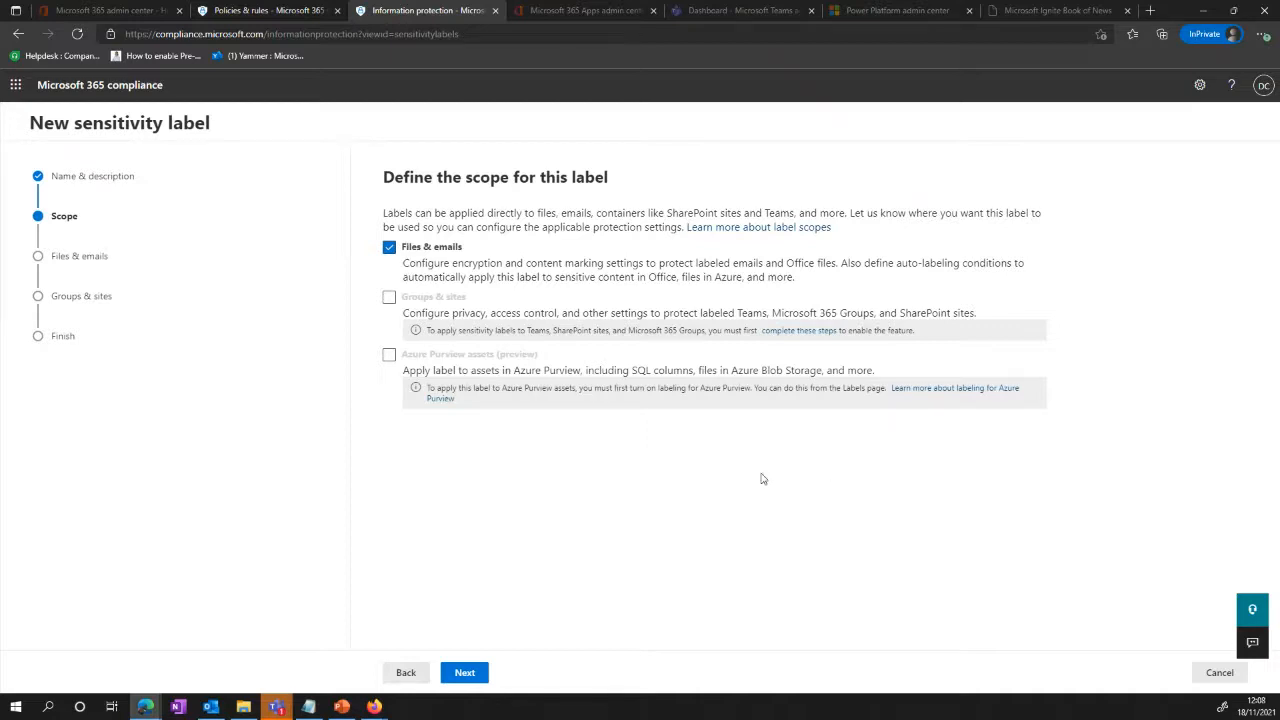
left_click(403, 672)
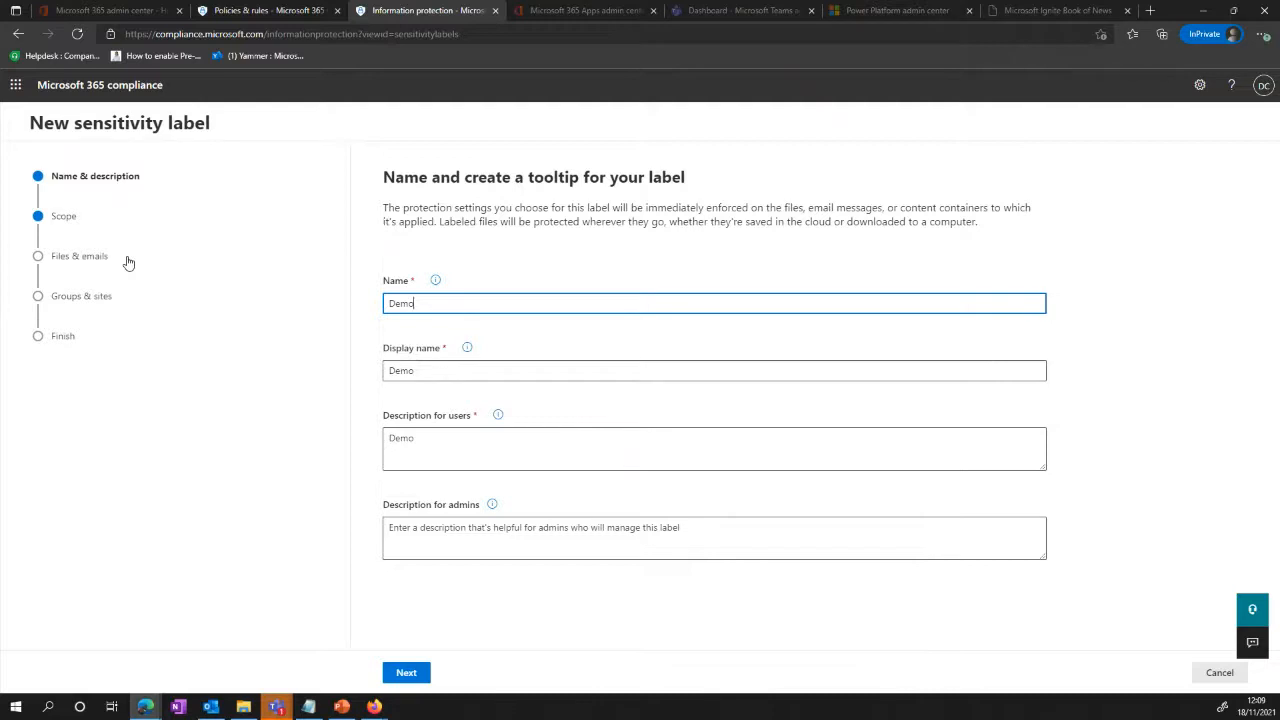
Step: Switch to the Microsoft 365 Apps admin center, create a new device configuration, and review its product and update channel options
left_click(600, 14)
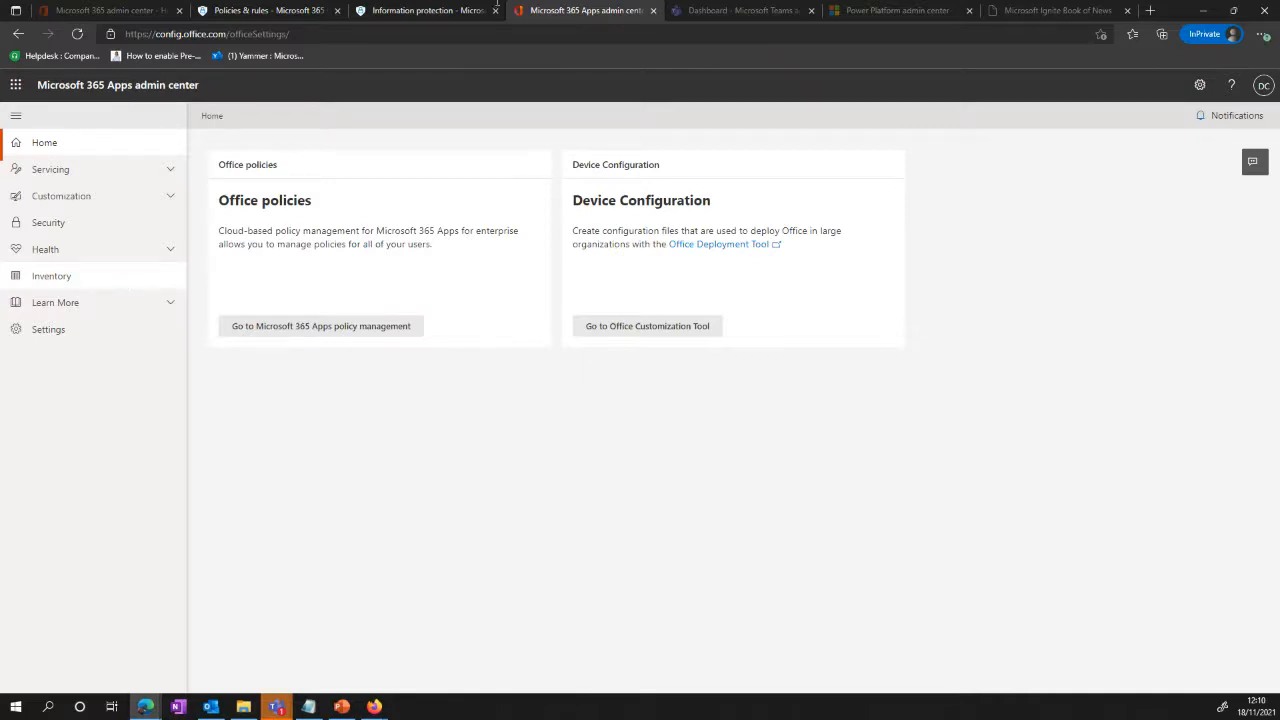
left_click(92, 197)
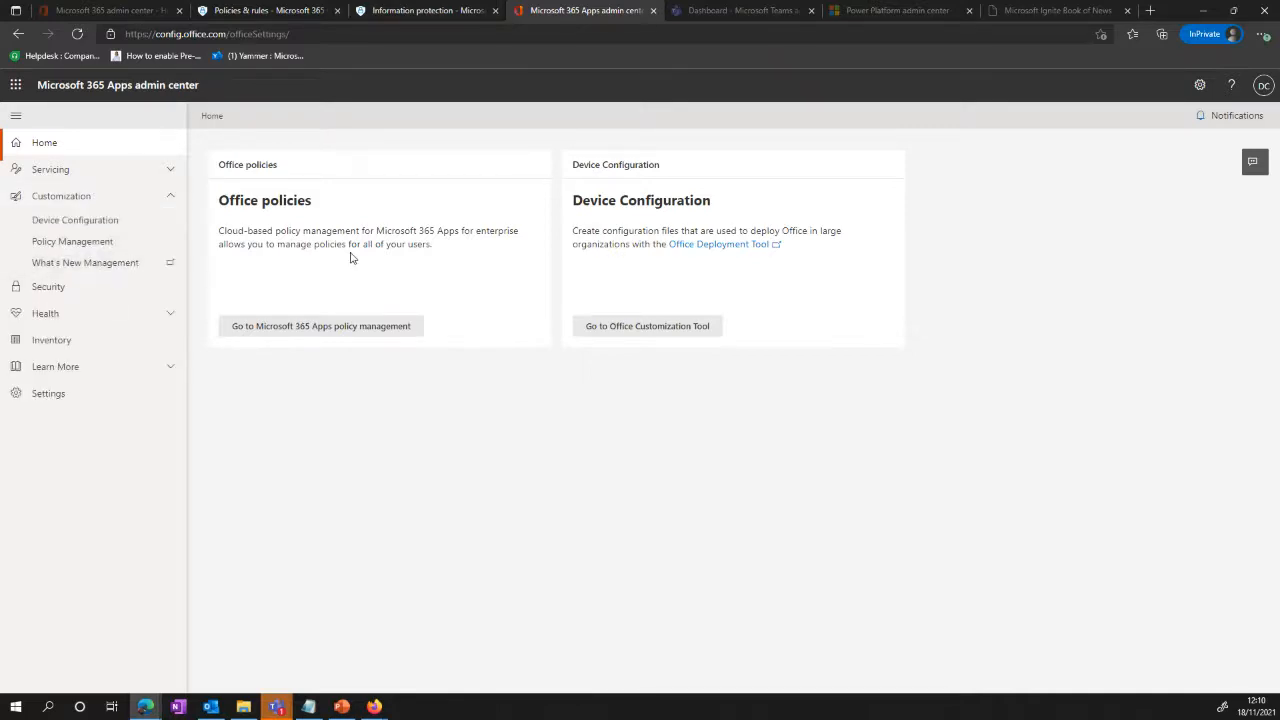
left_click(104, 222)
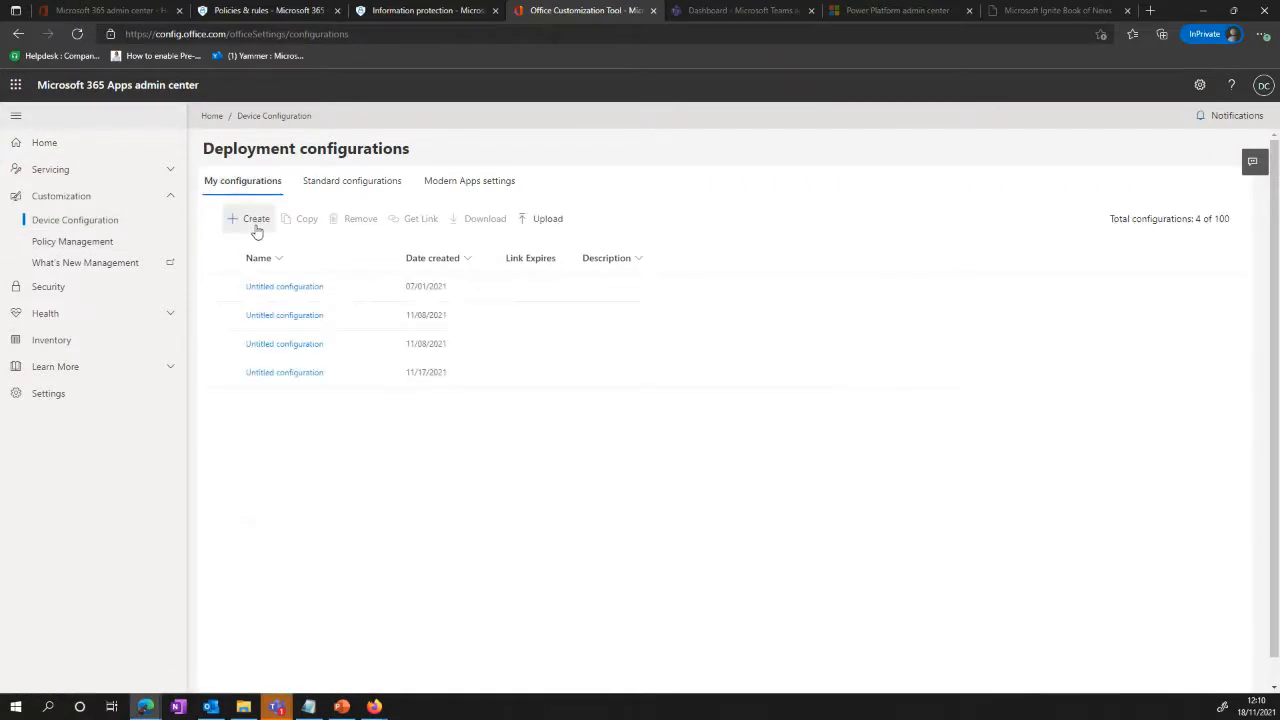
left_click(256, 222)
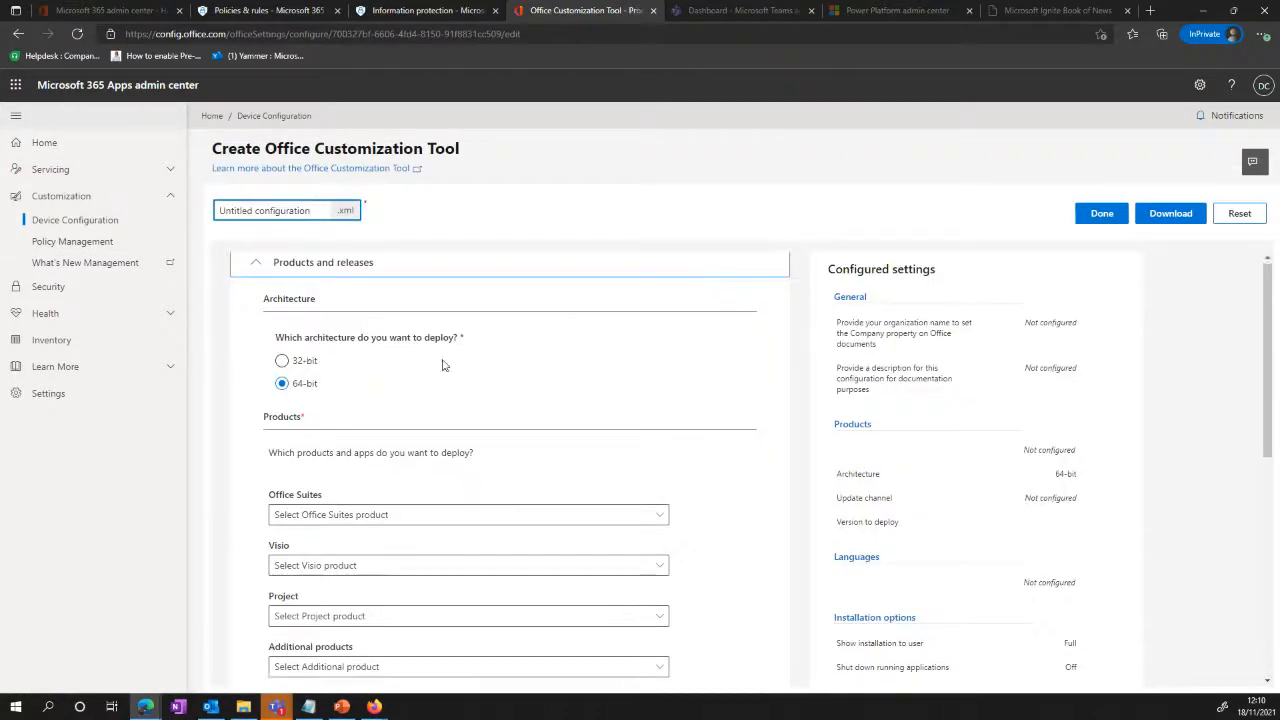
scroll(341, 299, "down", 1)
scroll(706, 394, "down", 1)
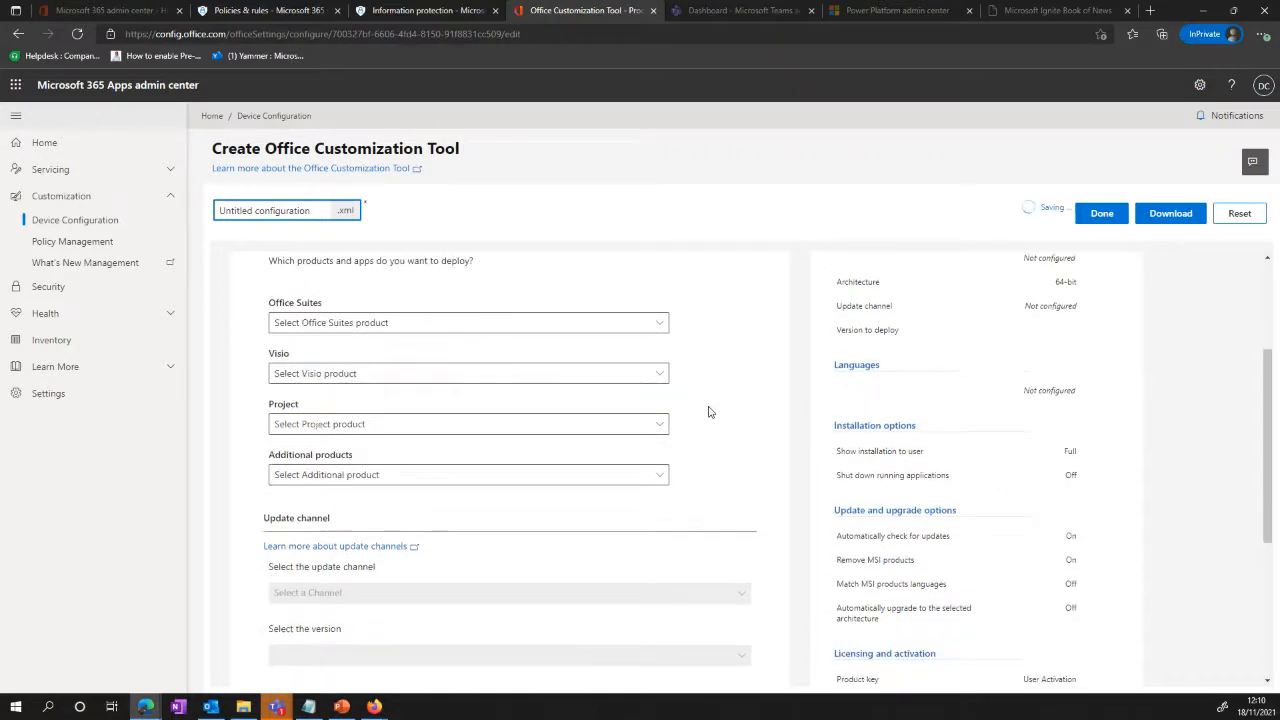
scroll(483, 431, "down", 3)
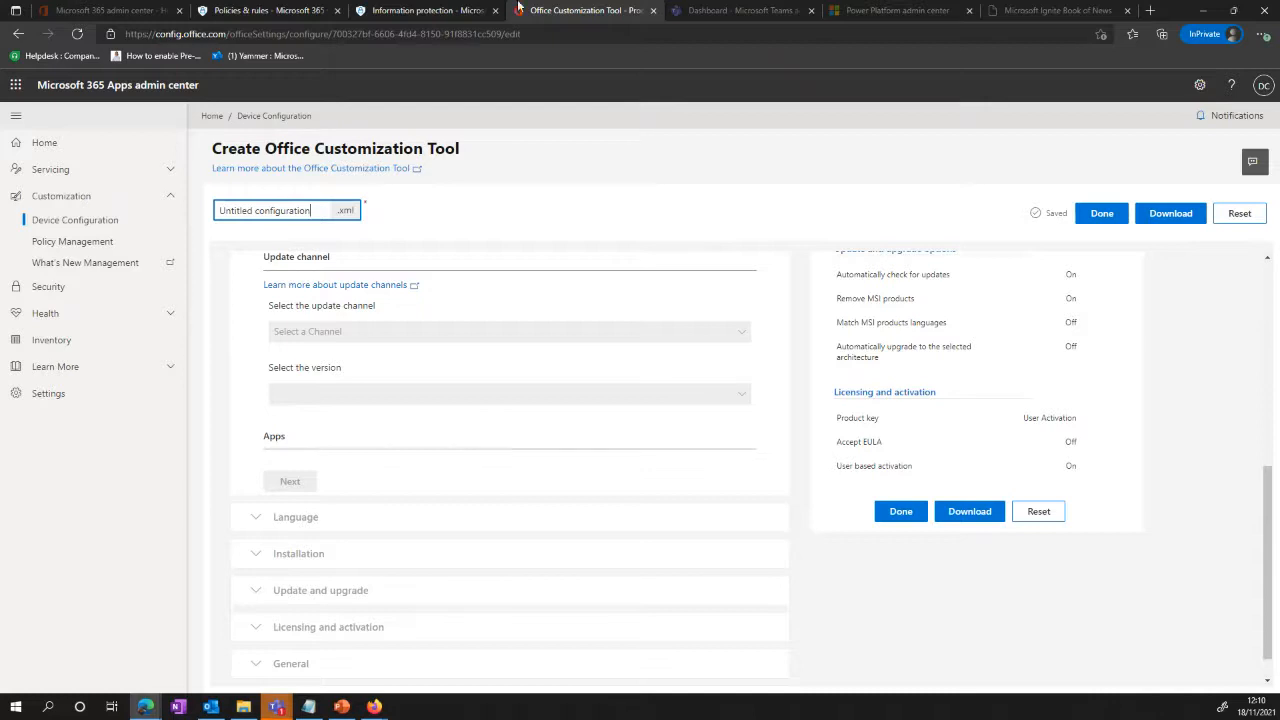
Step: View the Policy Management page for Office policy configurations
left_click(87, 246)
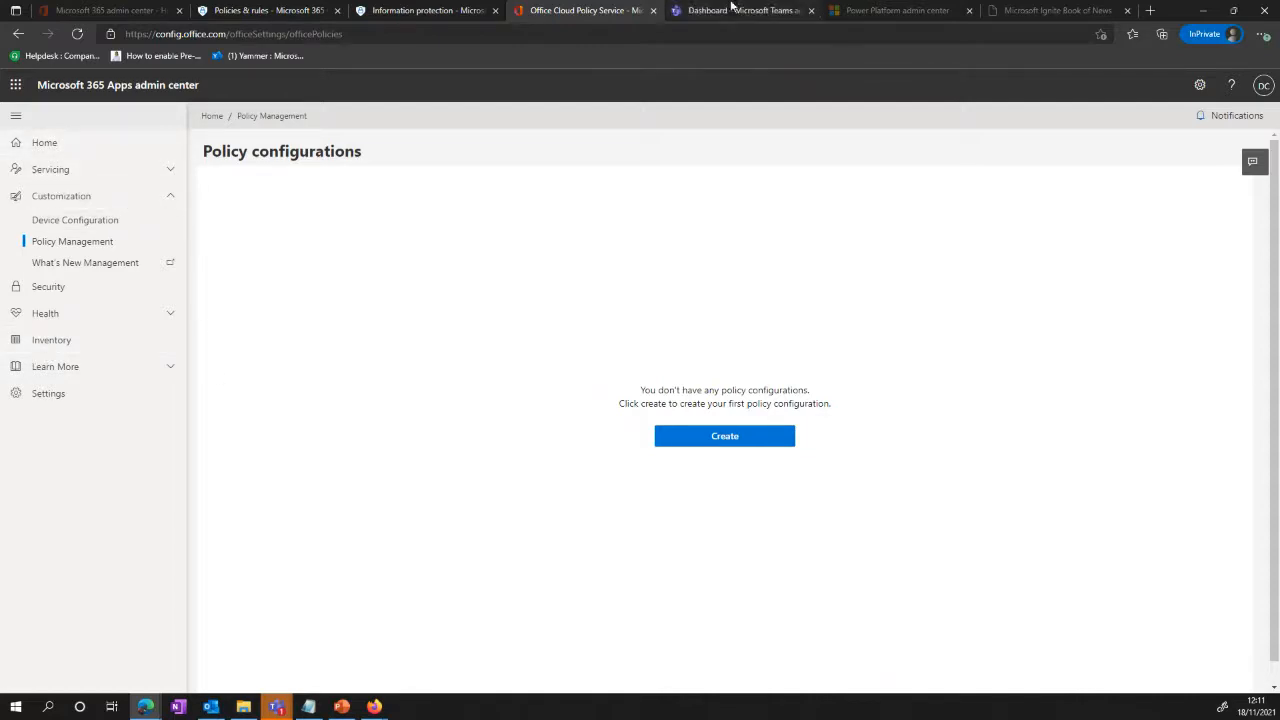
Step: Switch to the Microsoft Teams admin center, open the Global app permission policy, and review its options for third-party apps
left_click(760, 11)
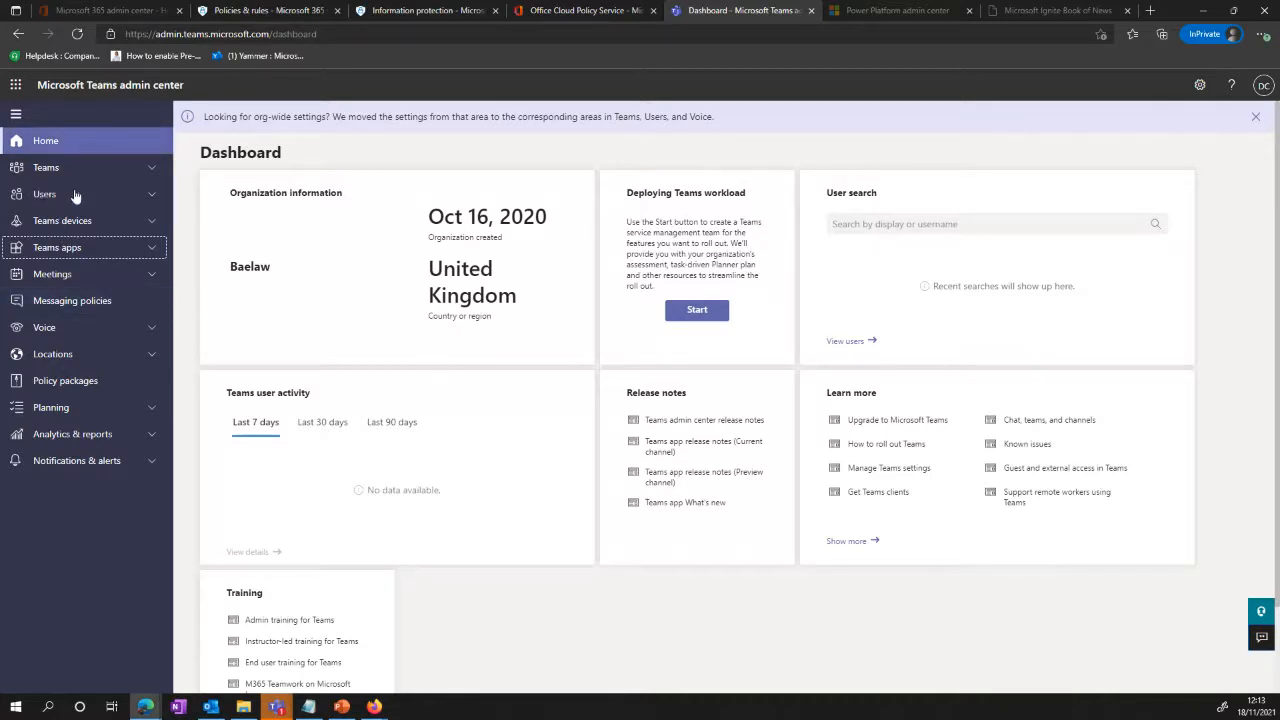
left_click(78, 247)
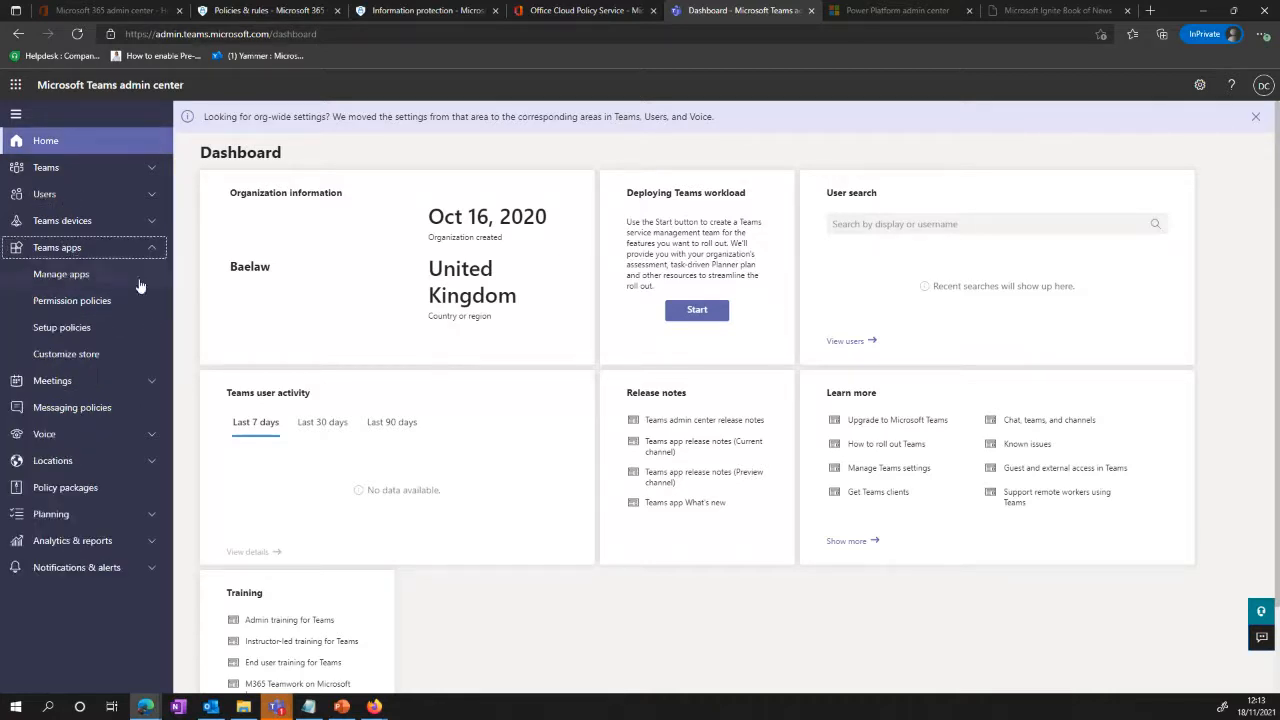
left_click(77, 303)
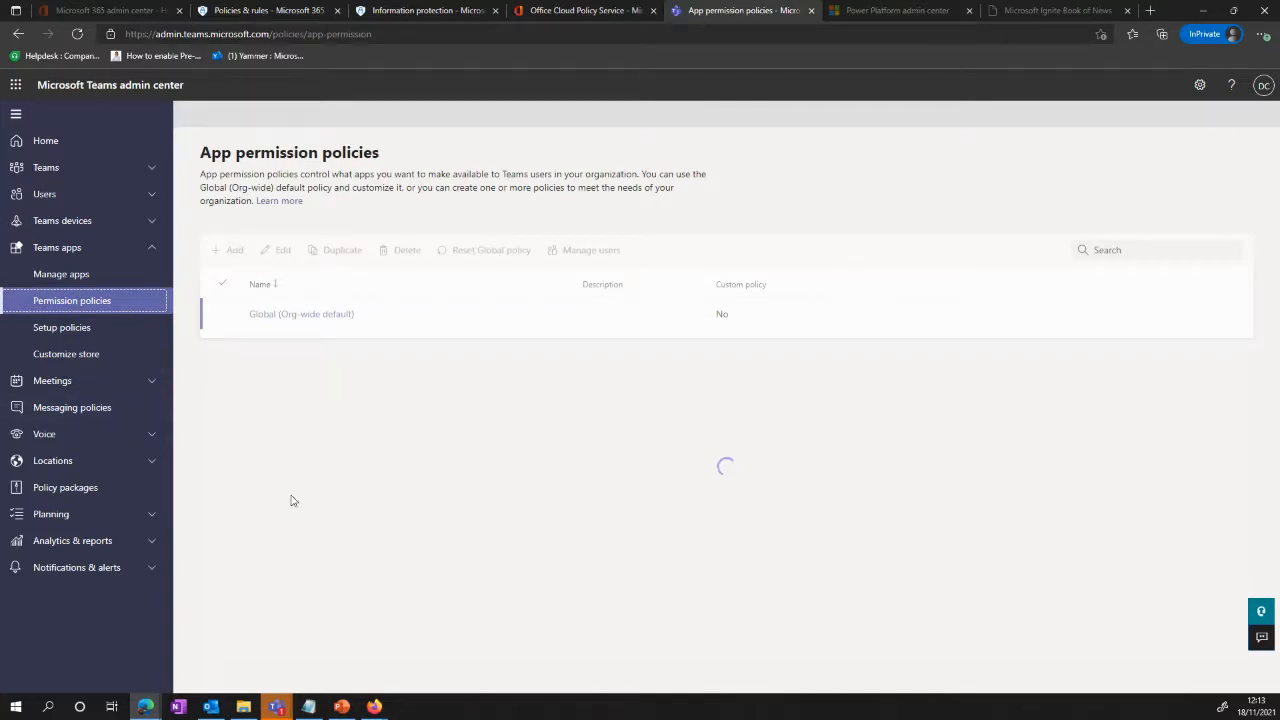
left_click(297, 324)
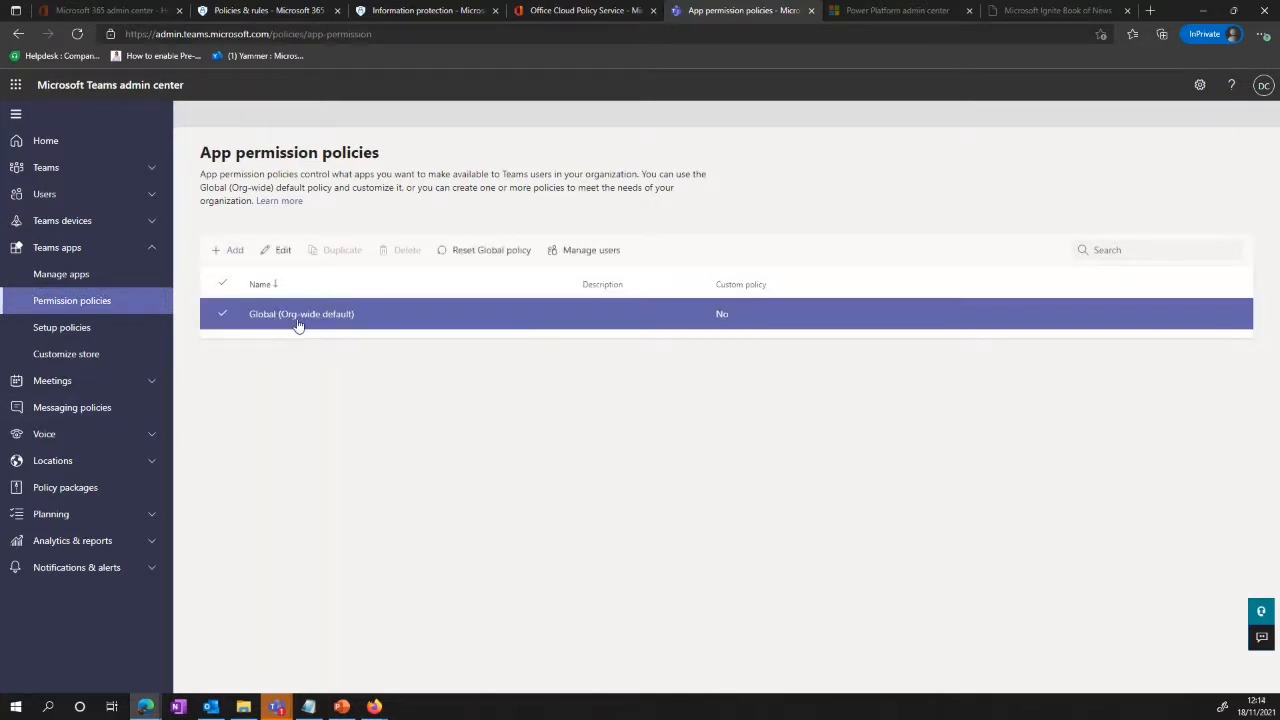
left_click(297, 324)
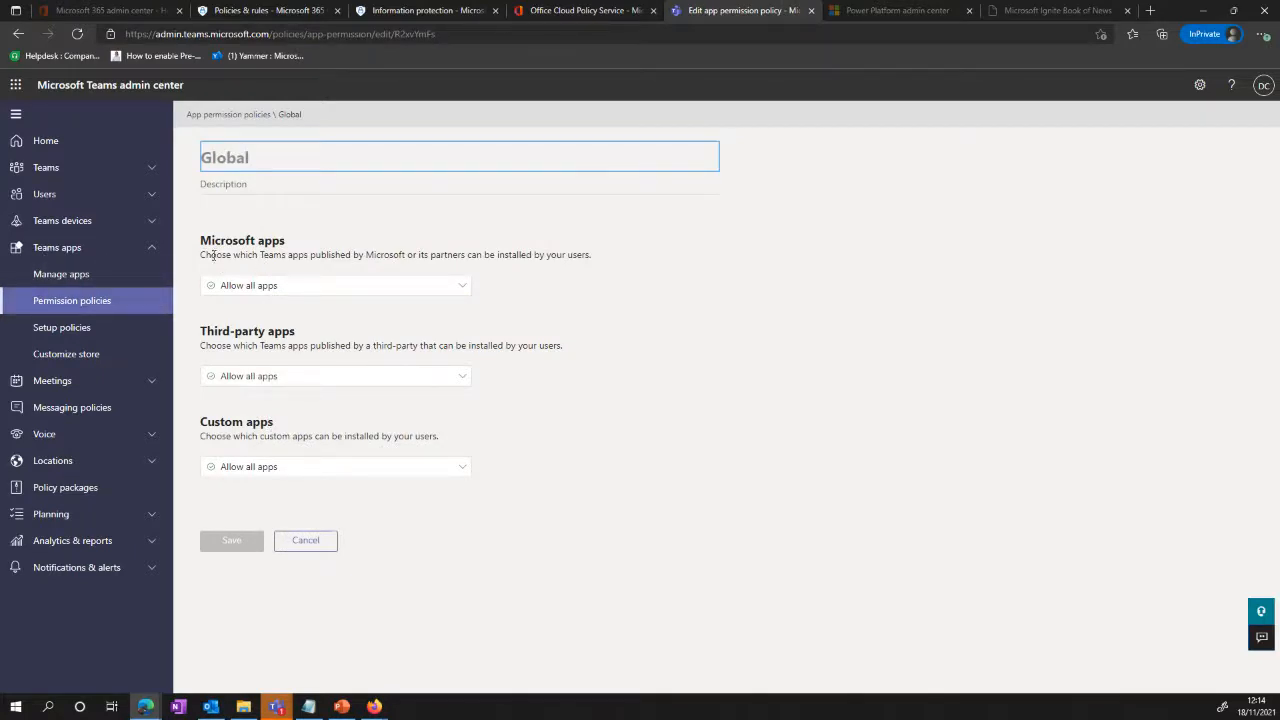
left_click(247, 384)
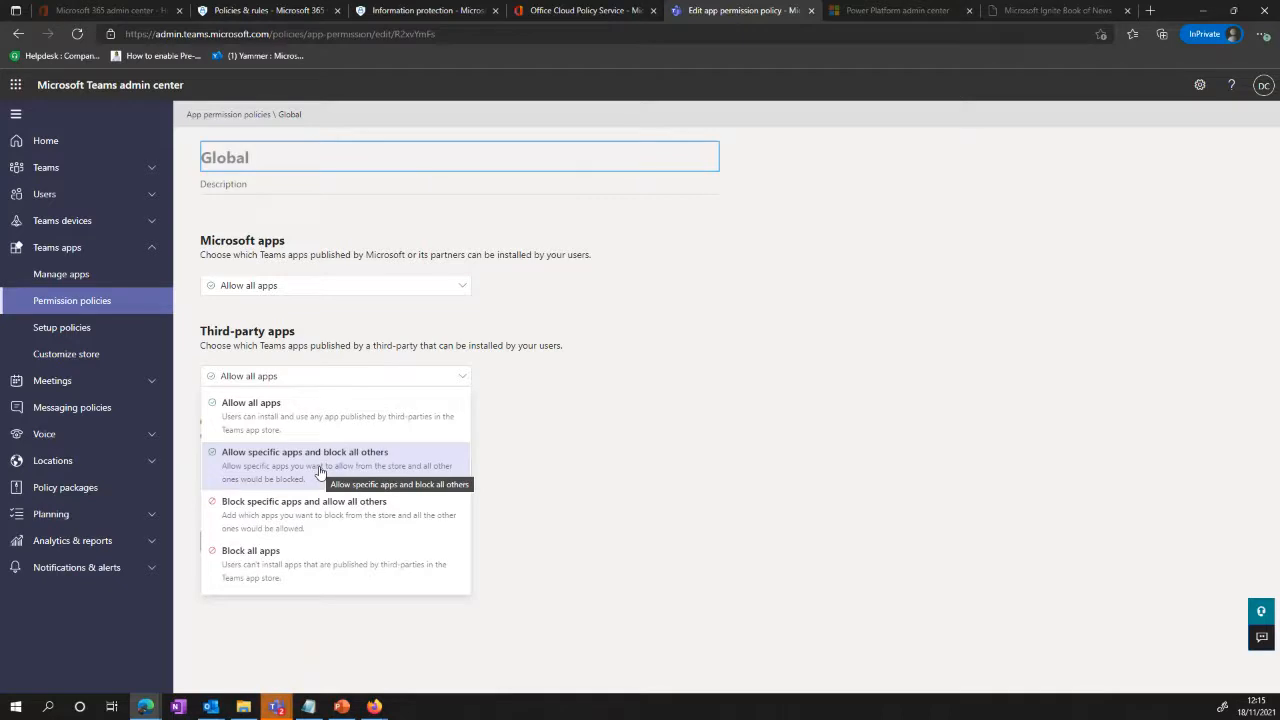
Step: Open the Global (Org-wide default) app setup policy and review its installed and pinned apps
left_click(57, 338)
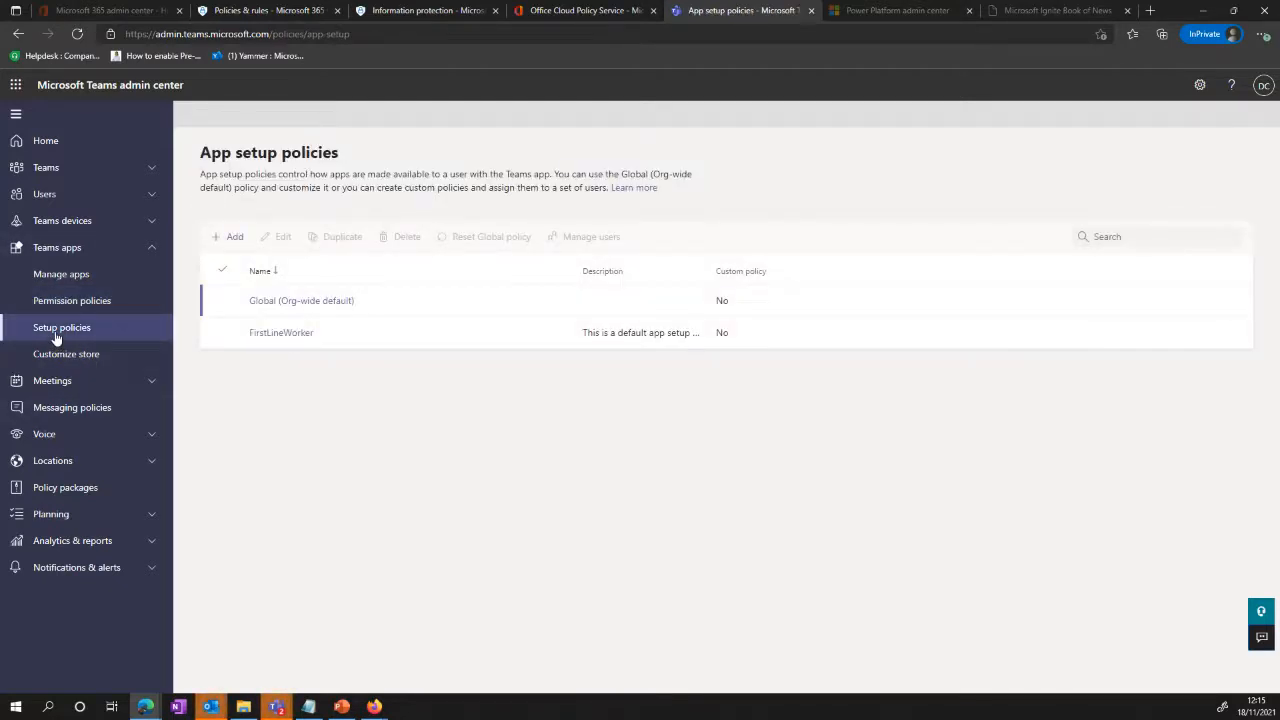
left_click(309, 300)
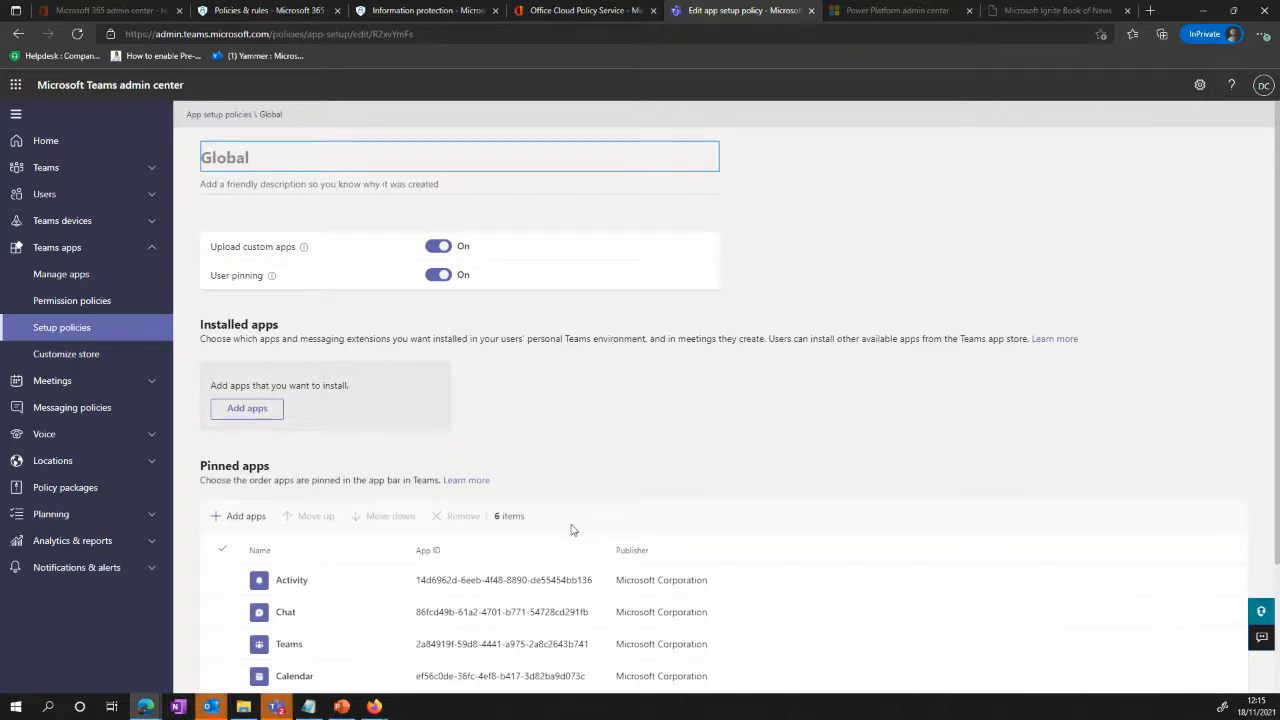
scroll(571, 529, "down", 2)
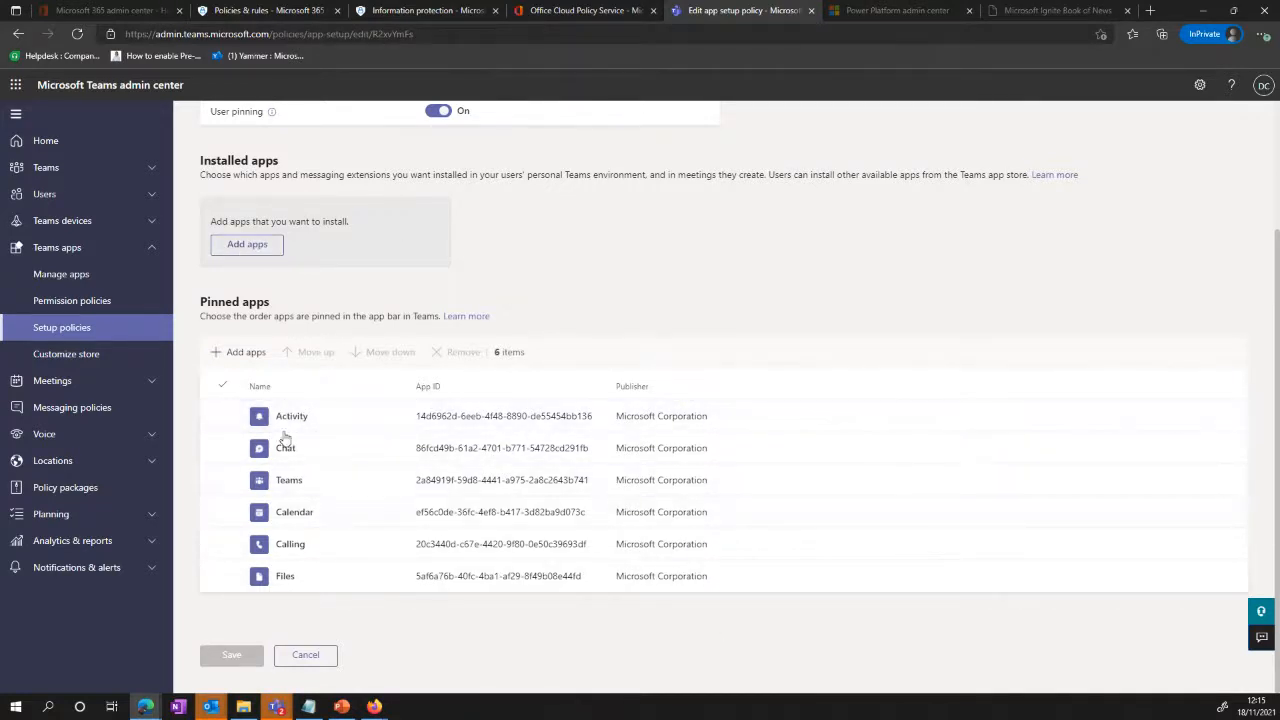
left_click(250, 541)
Step: Switch to the Power Platform admin center and view its environments page
left_click(884, 20)
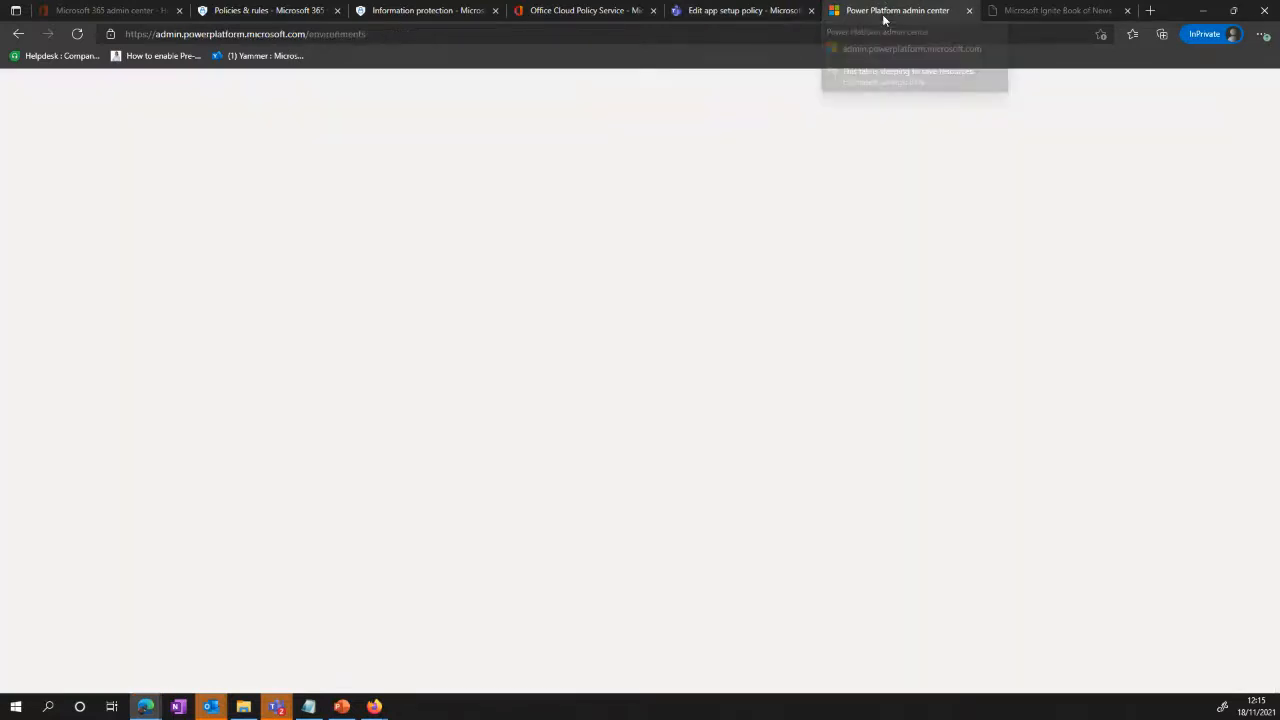
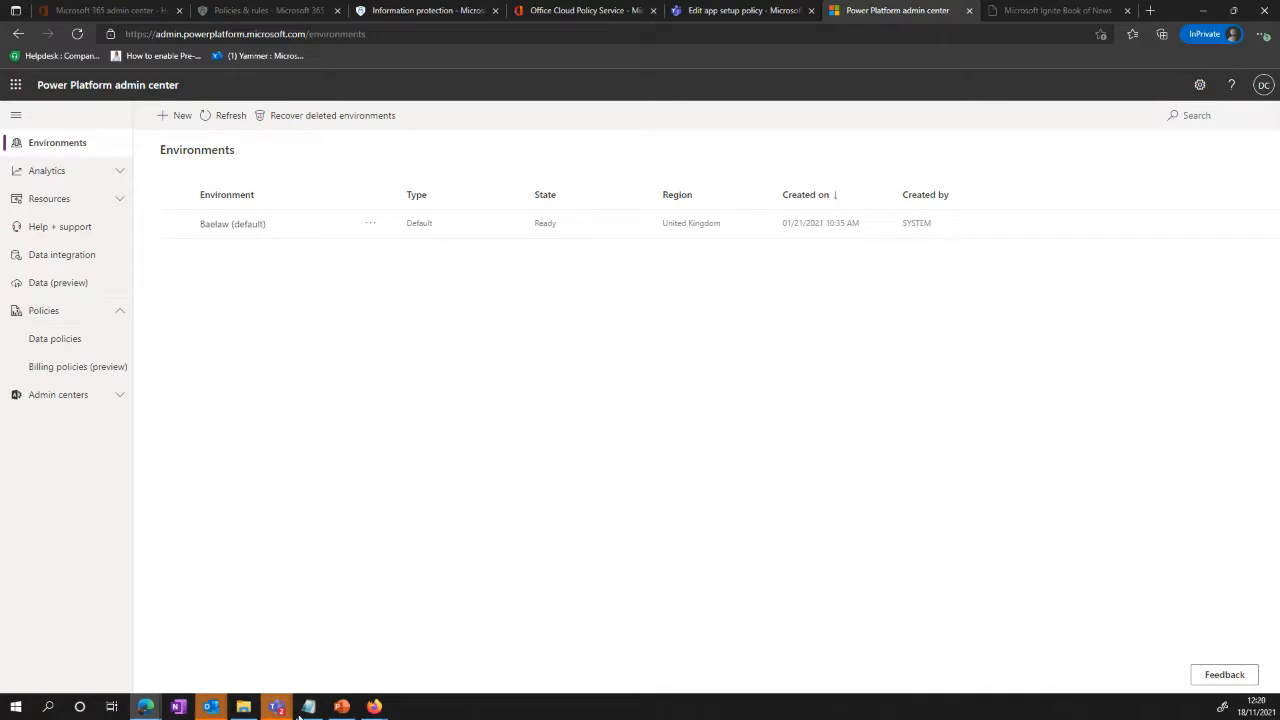
Step: Switch to PowerPoint, present from the "What's next for the Microsoft Cloud" slide through "How can you keep on top of things?", and end the show
left_click(341, 707)
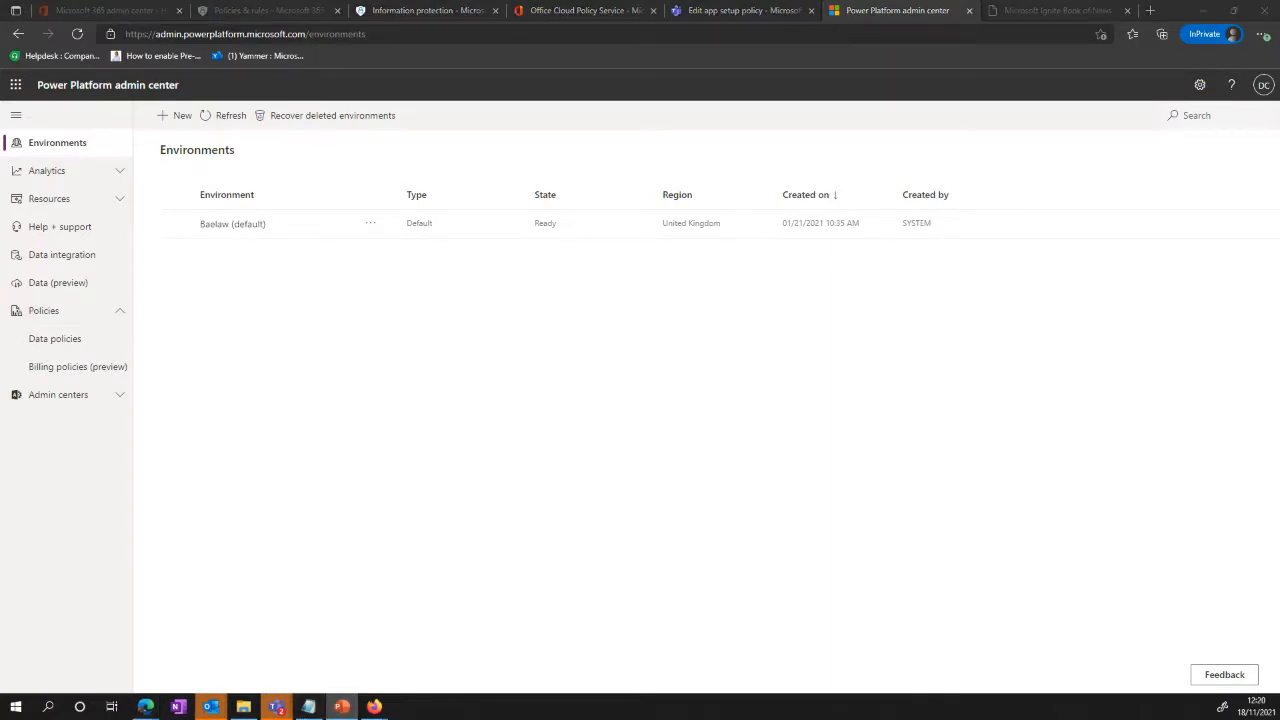
key("shift+F5")
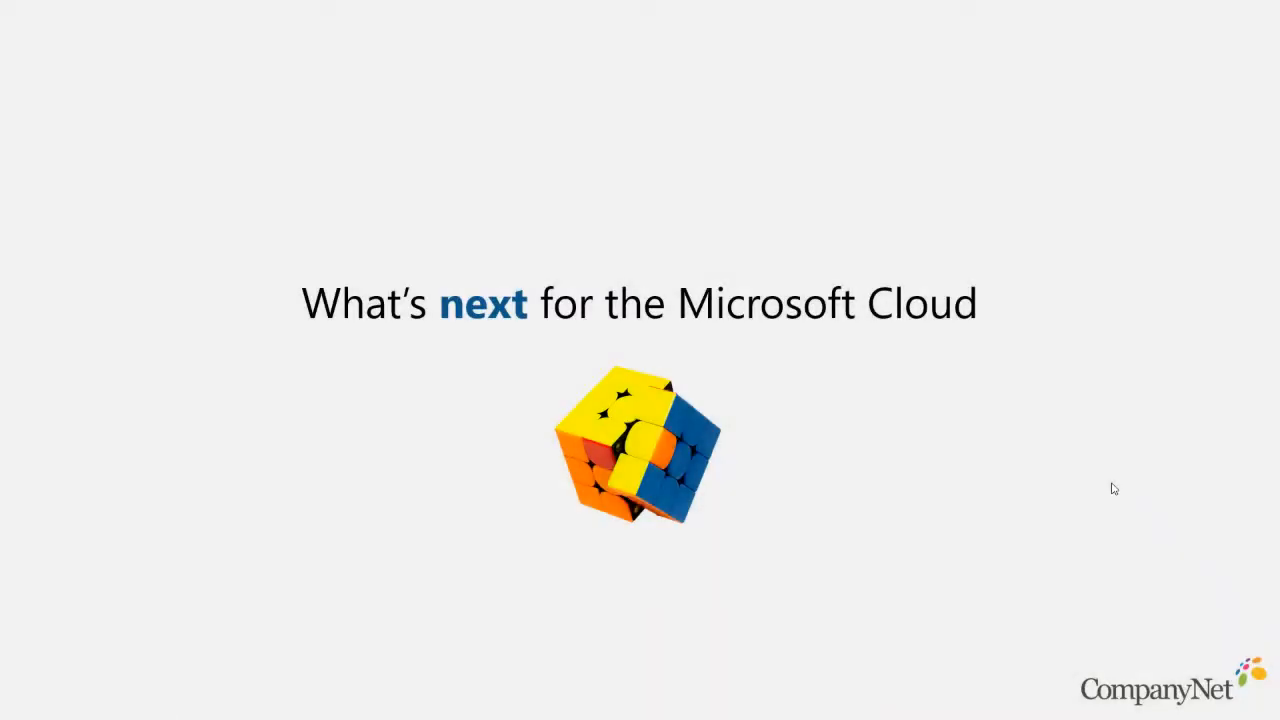
left_click(1114, 489)
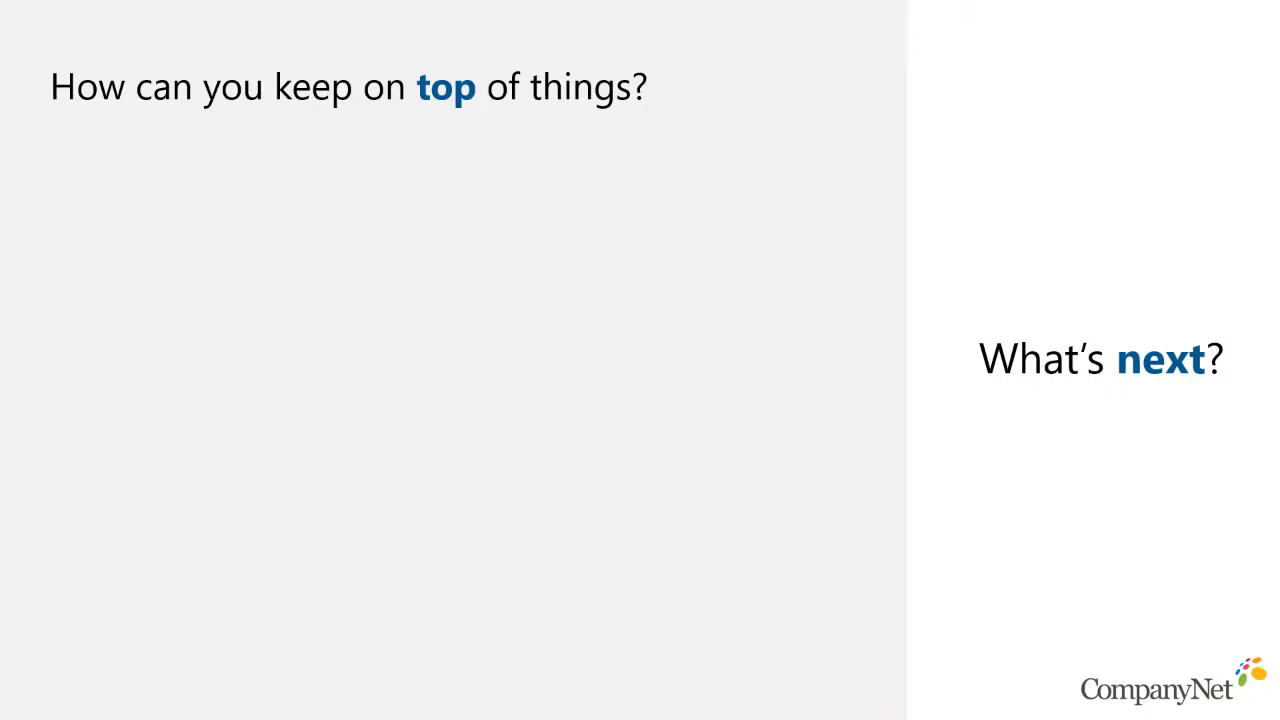
key("Escape")
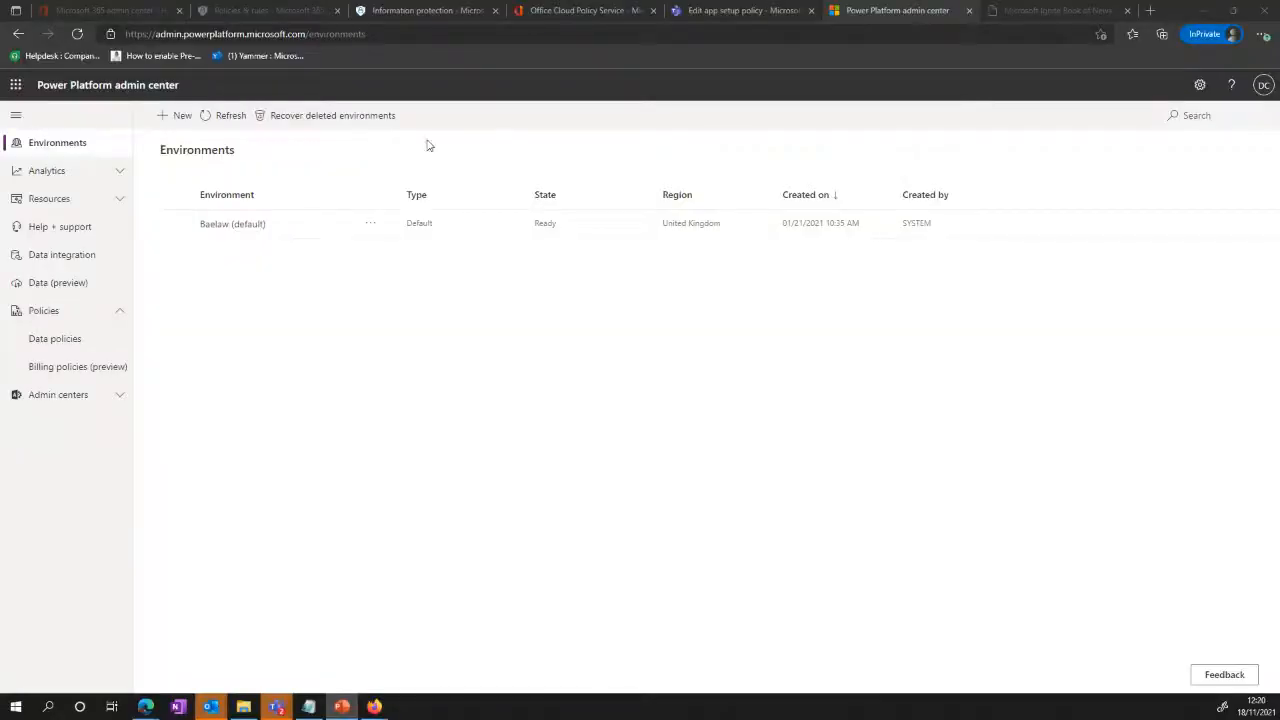
Step: Switch to the Microsoft Ignite Book of News page in the browser, open its table of contents, and look through the topic sections
left_click(1062, 11)
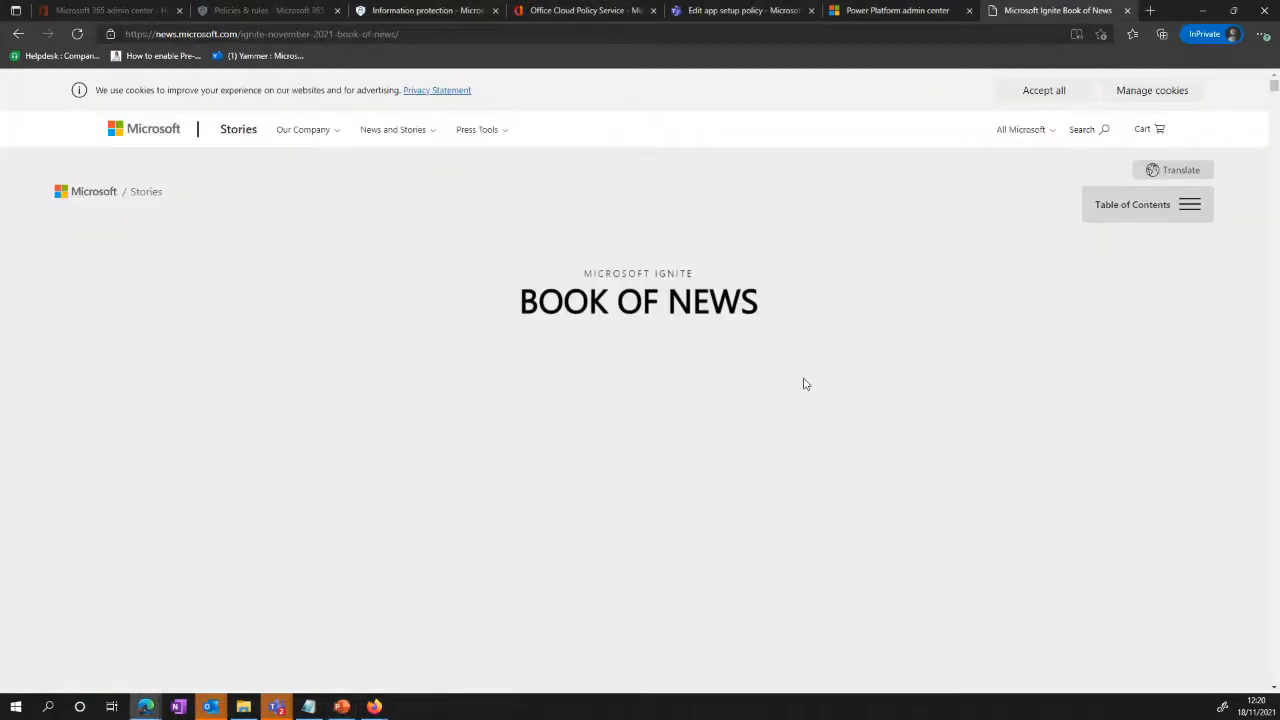
left_click(1188, 206)
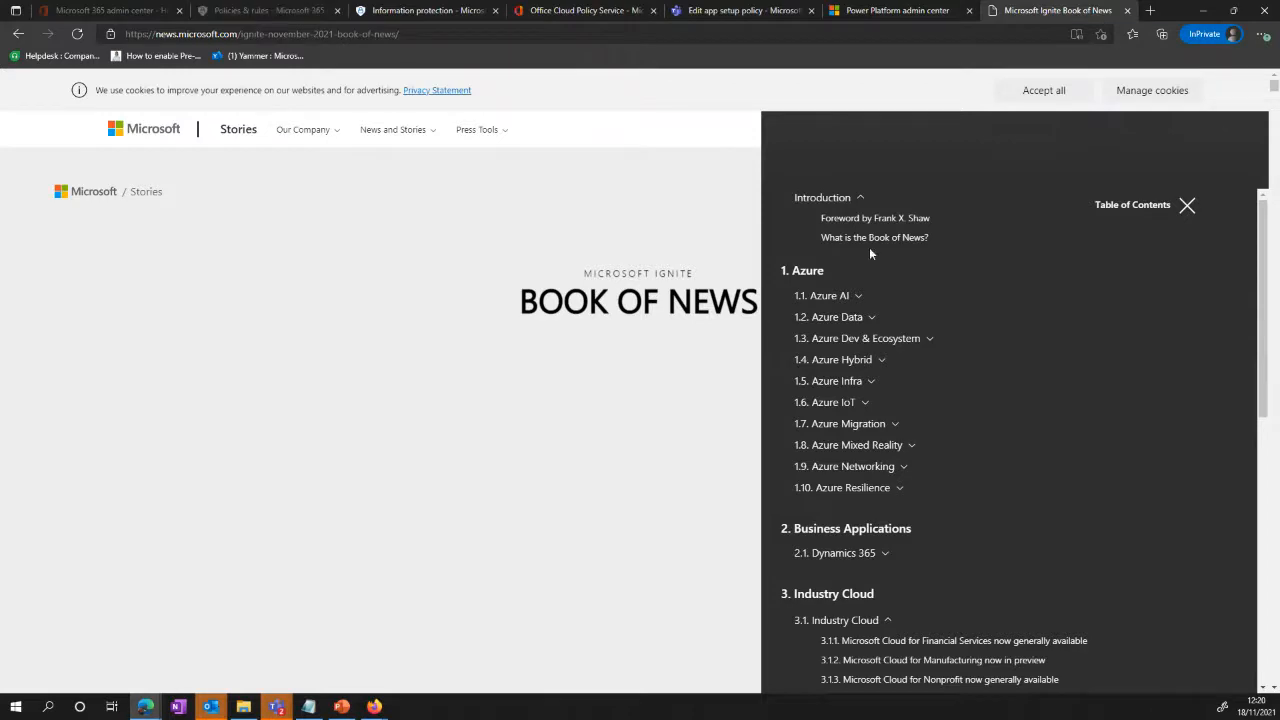
scroll(912, 379, "down", 3)
scroll(912, 379, "down", 3)
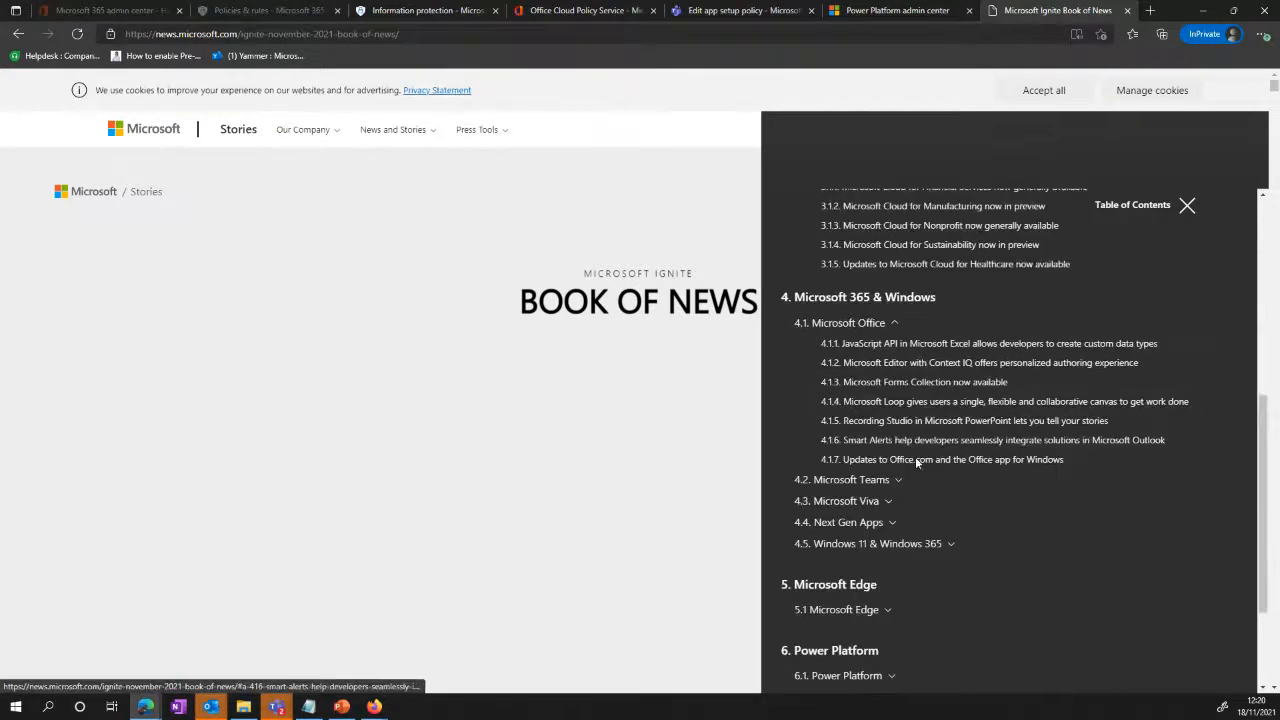
scroll(901, 564, "down", 3)
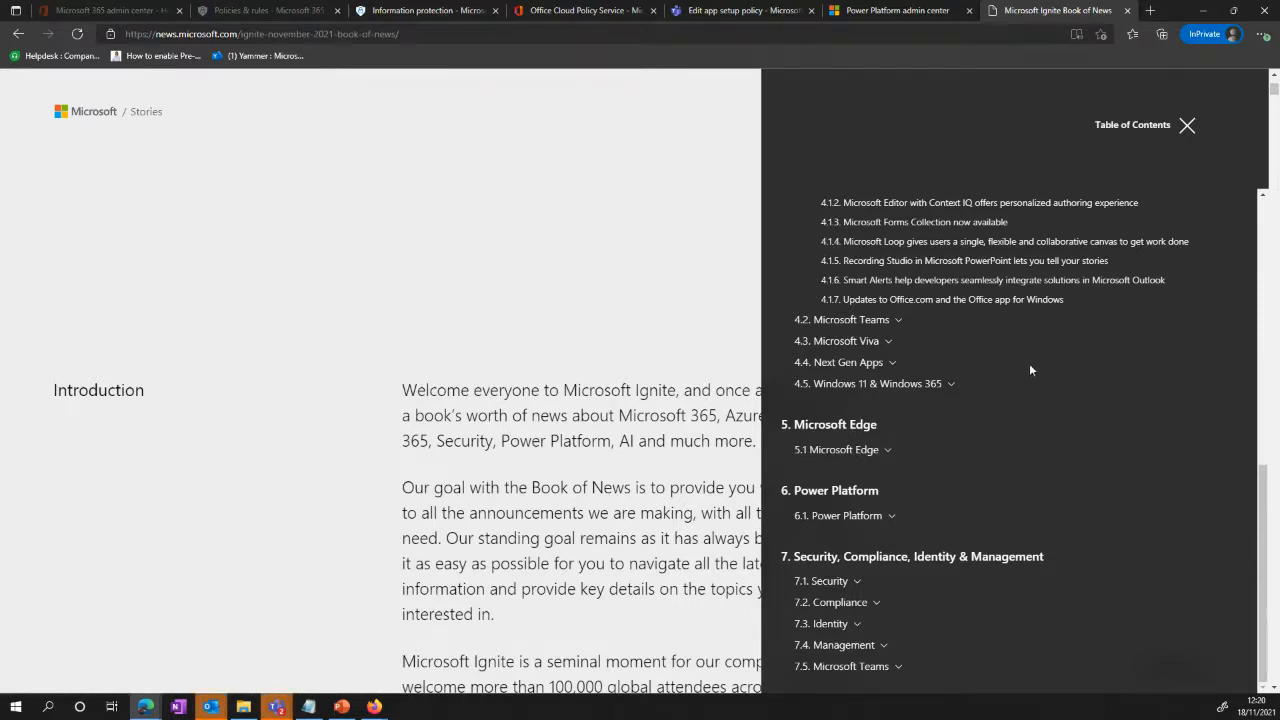
scroll(983, 330, "up", 10)
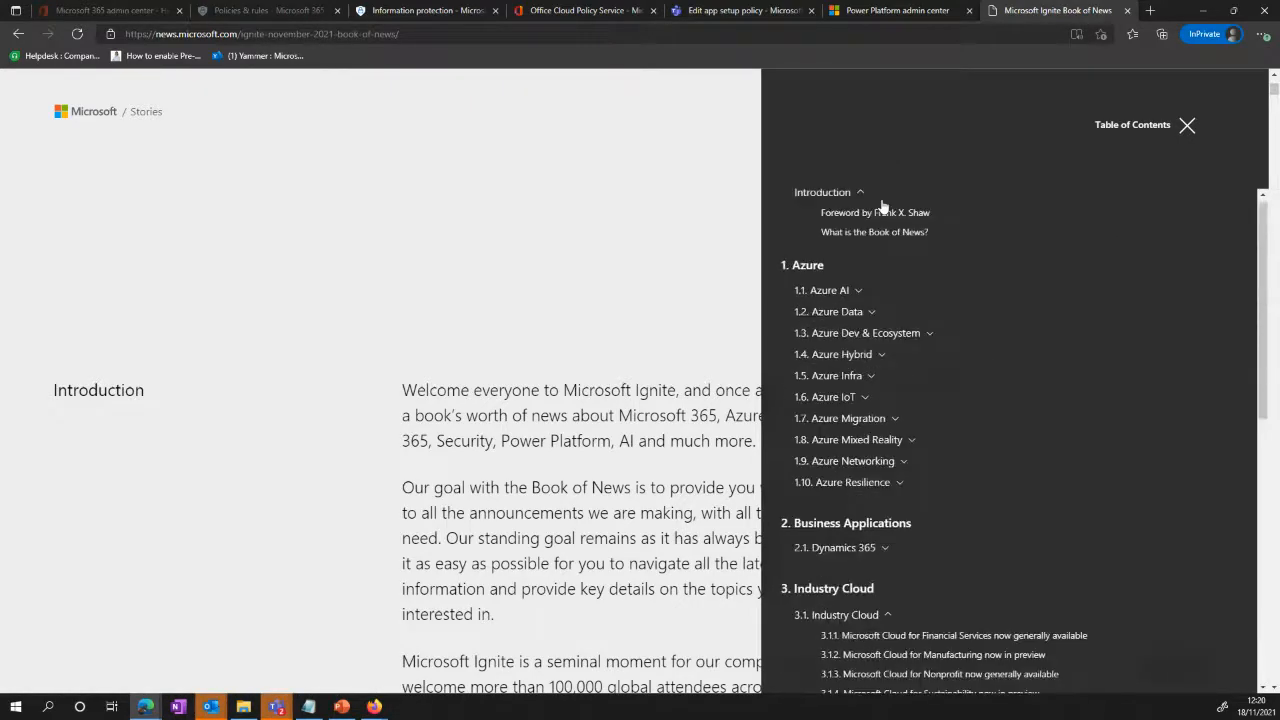
Step: Expand section 6.1 Power Platform in the table of contents and review its announcements along with the Microsoft 365 & Windows entries
scroll(907, 290, "down", 1)
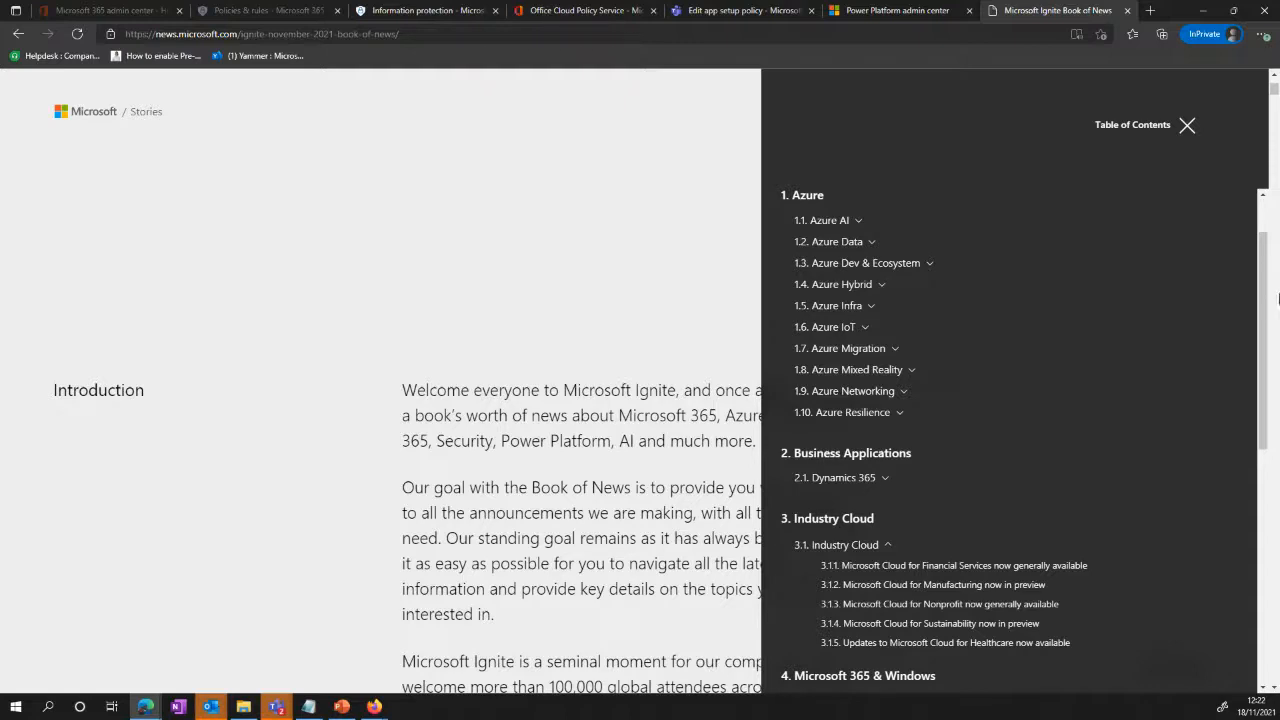
scroll(1036, 480, "down", 3)
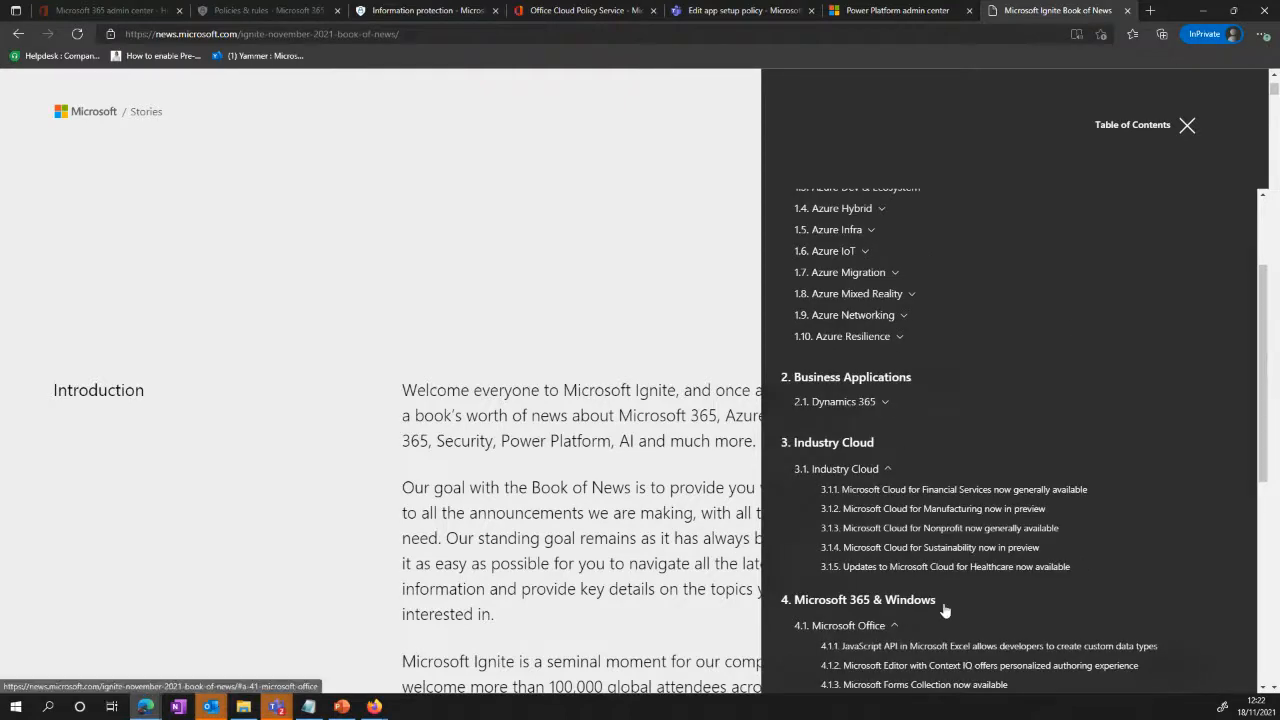
scroll(1051, 566, "down", 2)
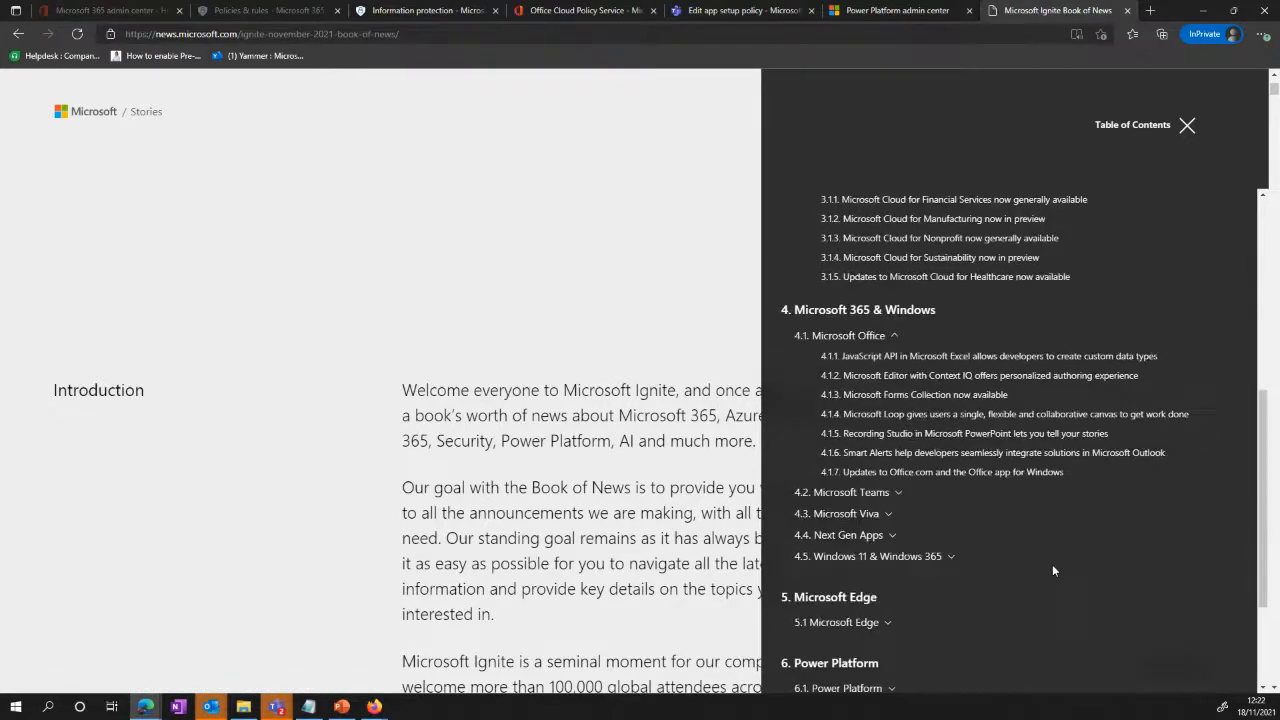
scroll(1084, 559, "down", 1)
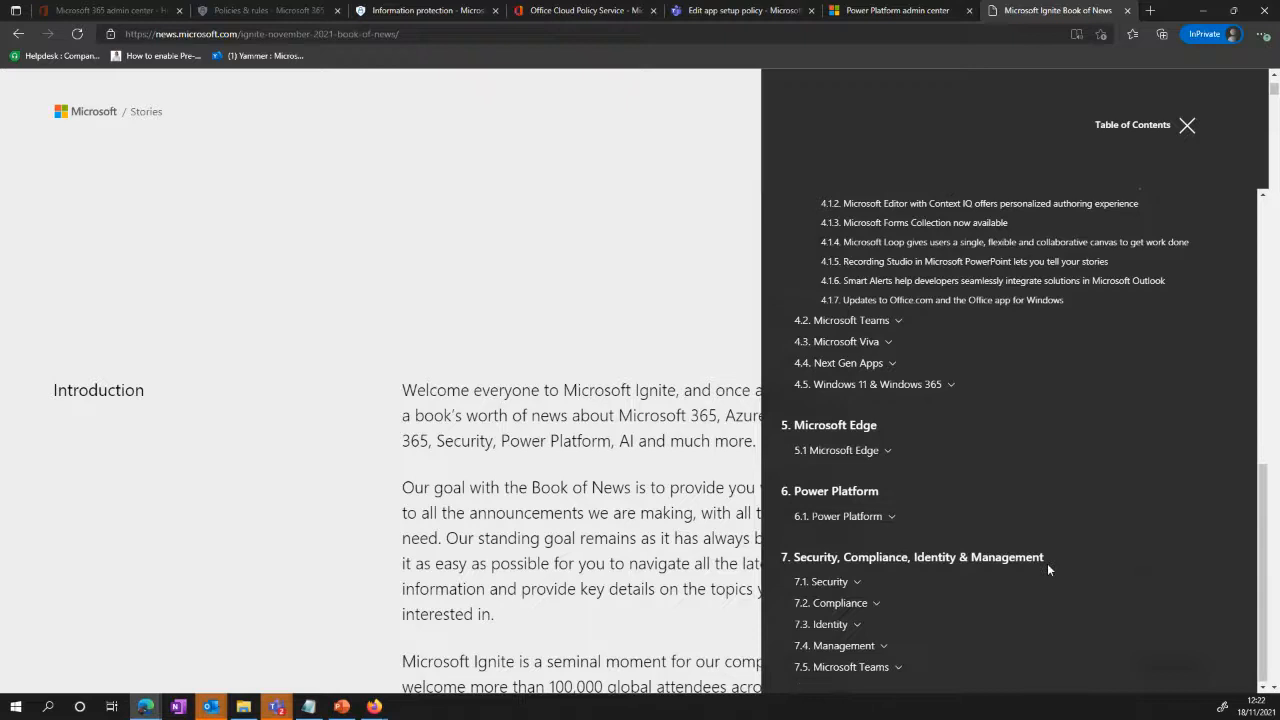
left_click(886, 517)
scroll(1132, 580, "down", 1)
scroll(1132, 580, "down", 1)
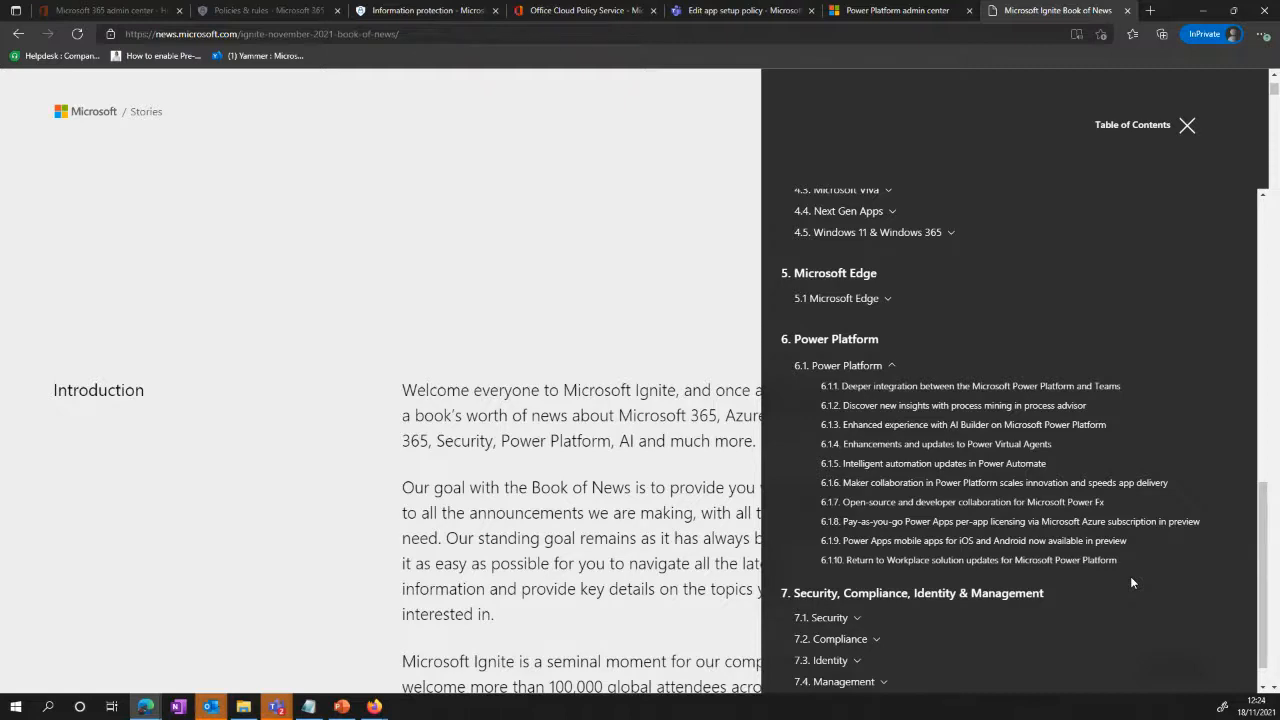
scroll(849, 360, "down", 4)
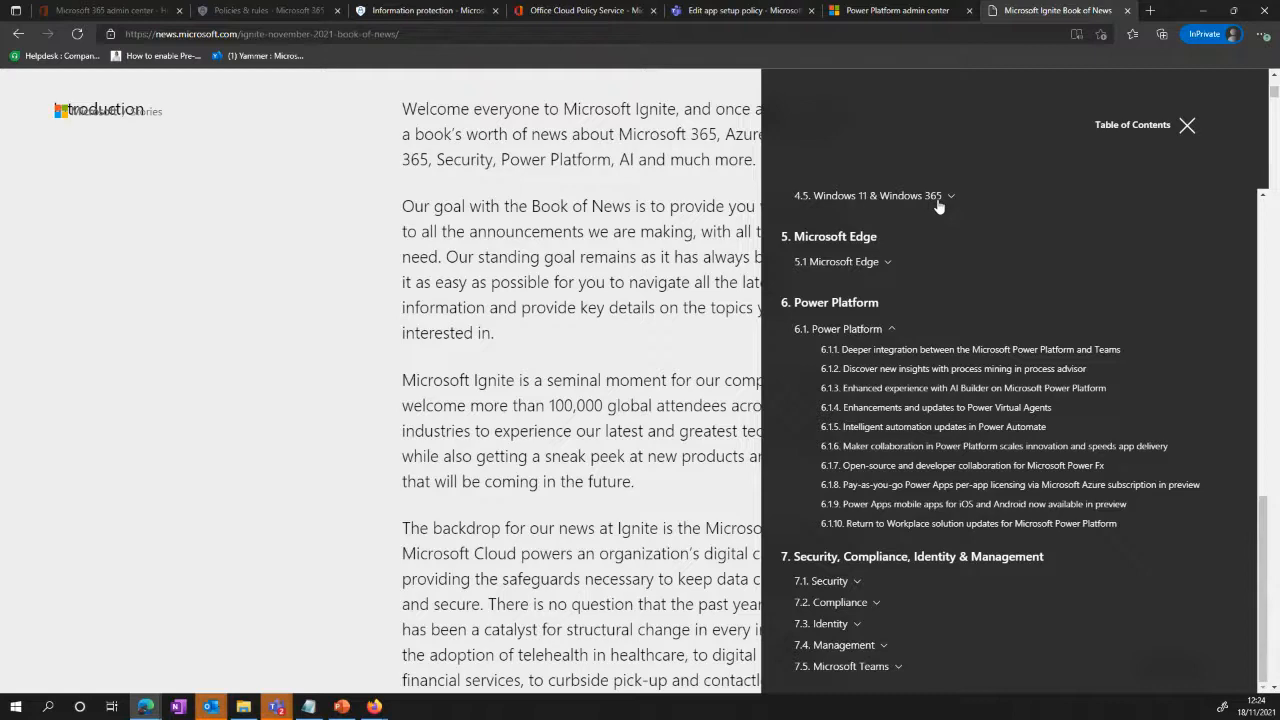
scroll(928, 563, "down", 1)
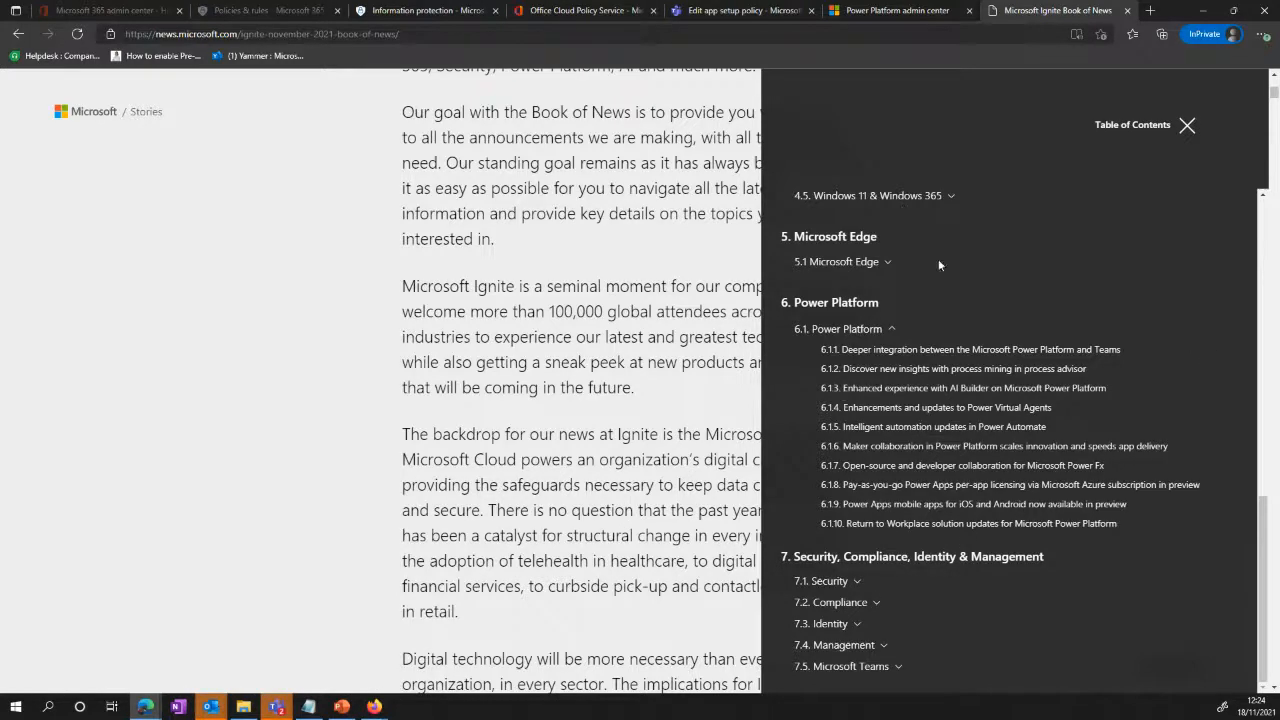
scroll(957, 277, "up", 3)
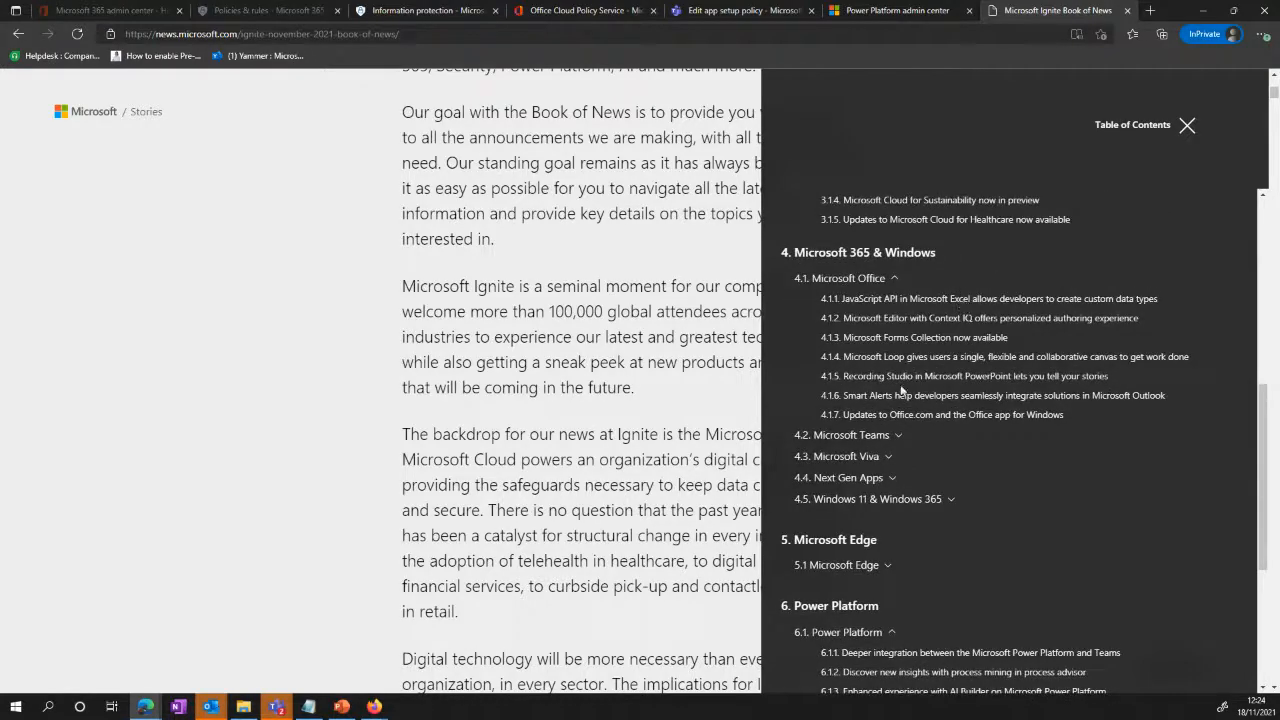
scroll(967, 320, "up", 2)
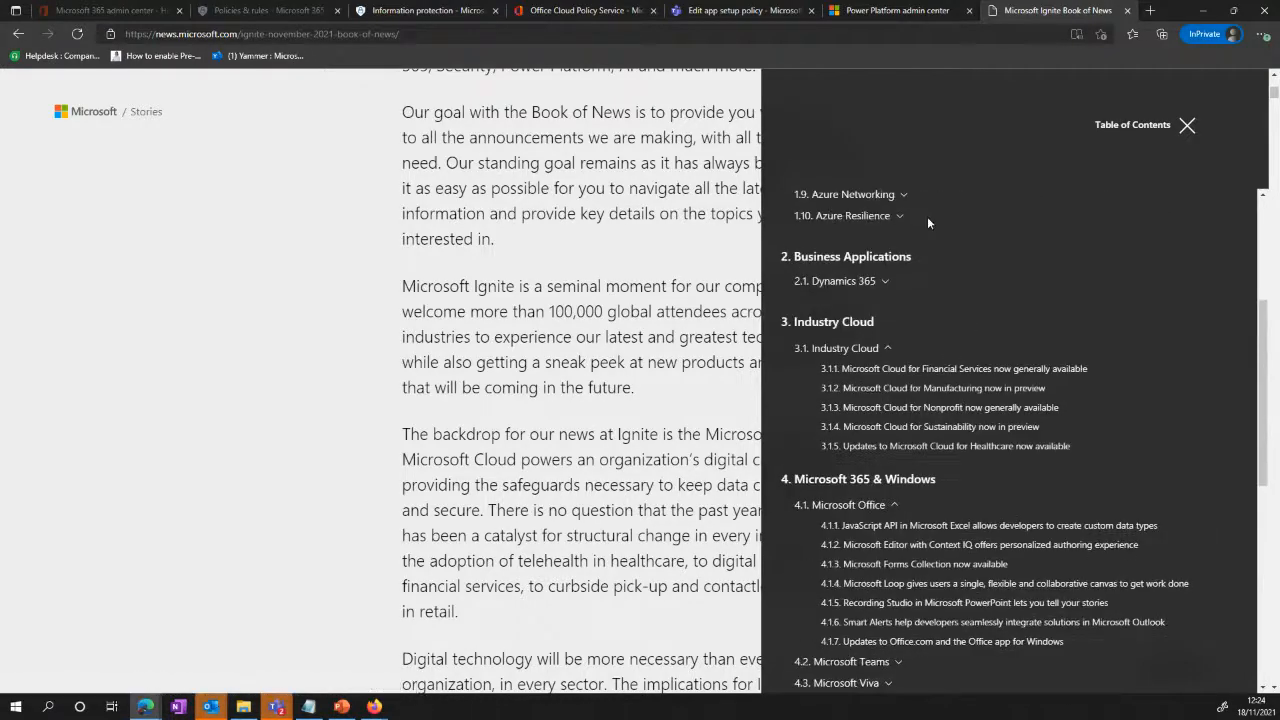
scroll(944, 300, "up", 3)
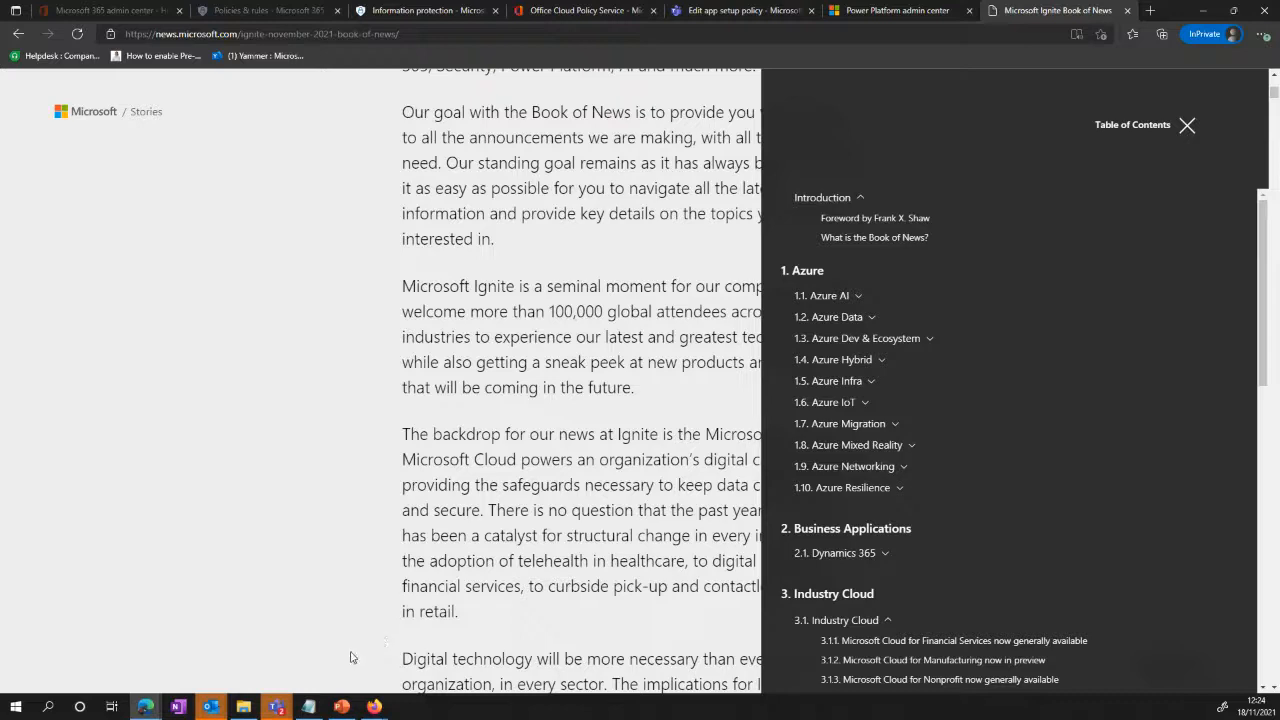
Step: Switch back to the PowerPoint webinar deck and resume the slide show from the current "What's next?" slide
left_click(341, 708)
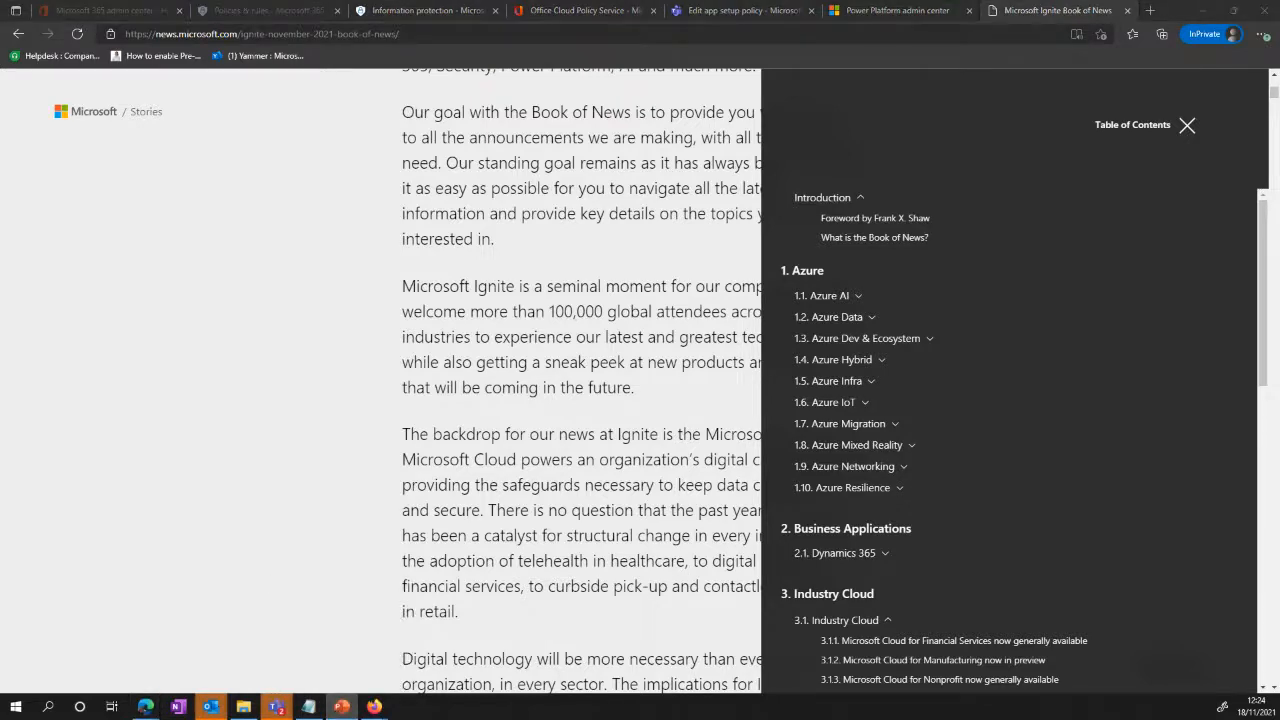
key("shift+F5")
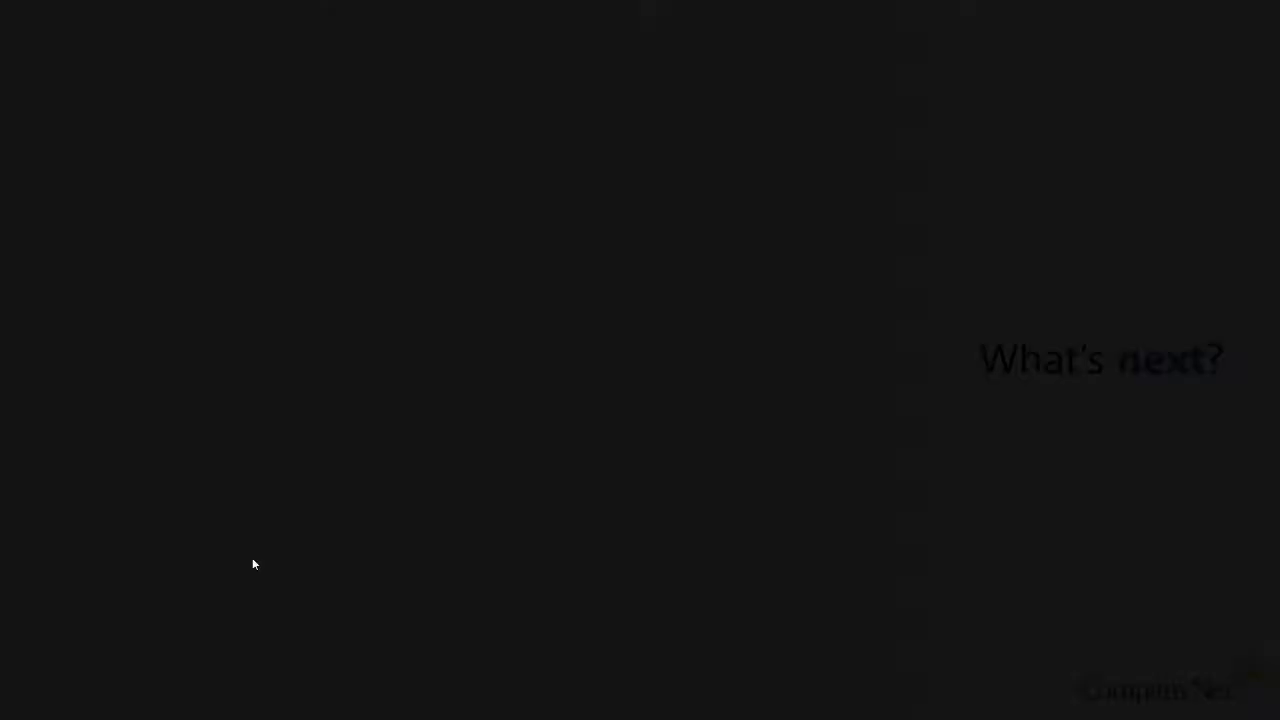